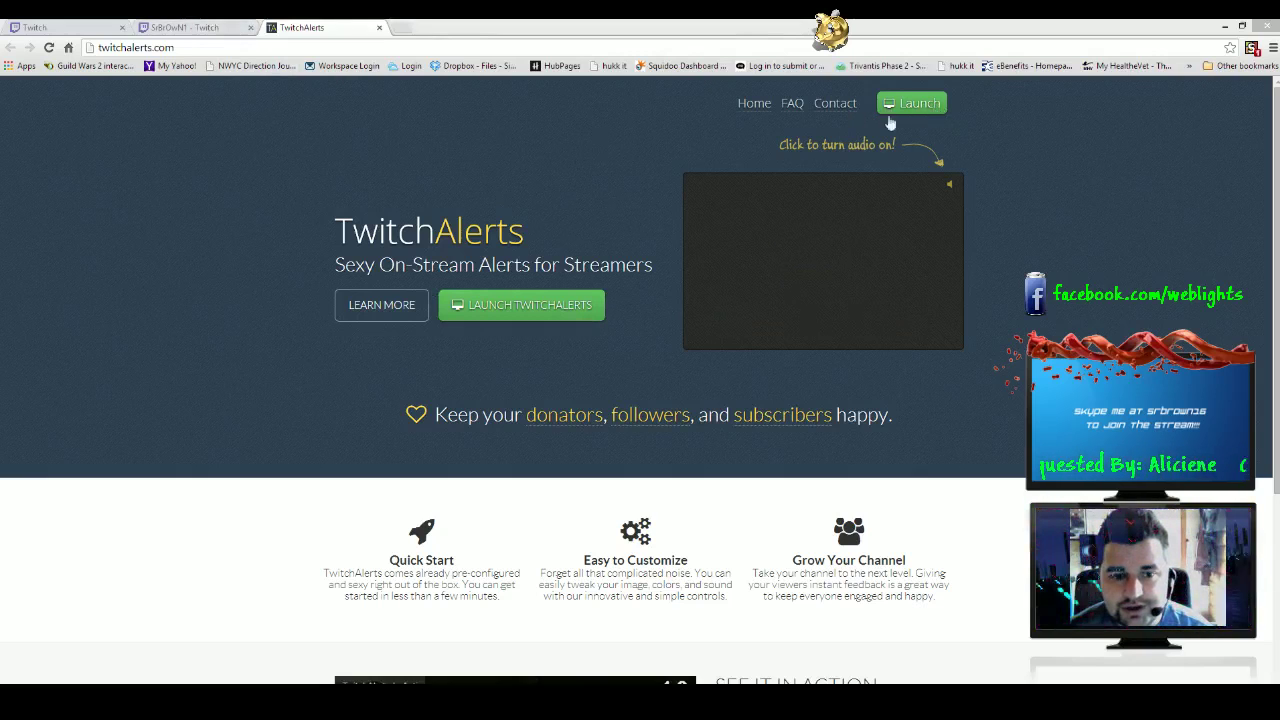
Step: Launch TwitchAlerts and move its pop-up window closer to the middle of the page
{"action": "left_click", "coordinate": [522, 305]}
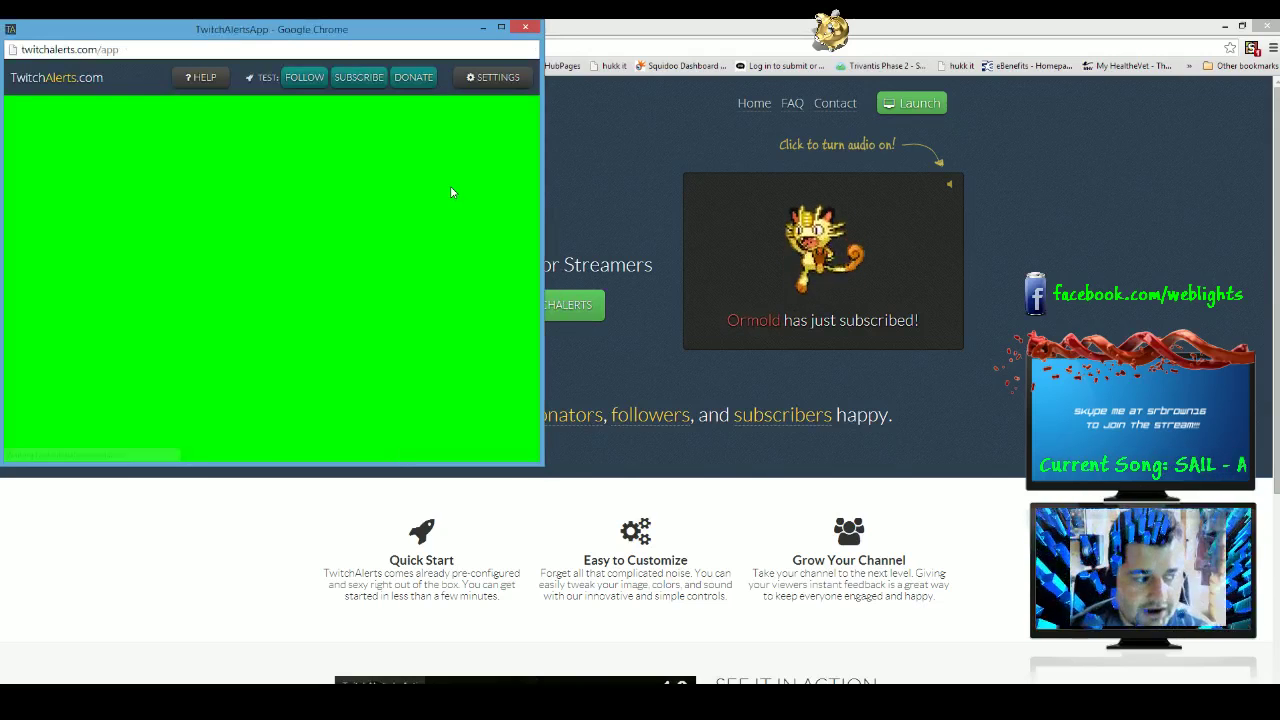
{"action": "left_click", "coordinate": [370, 110]}
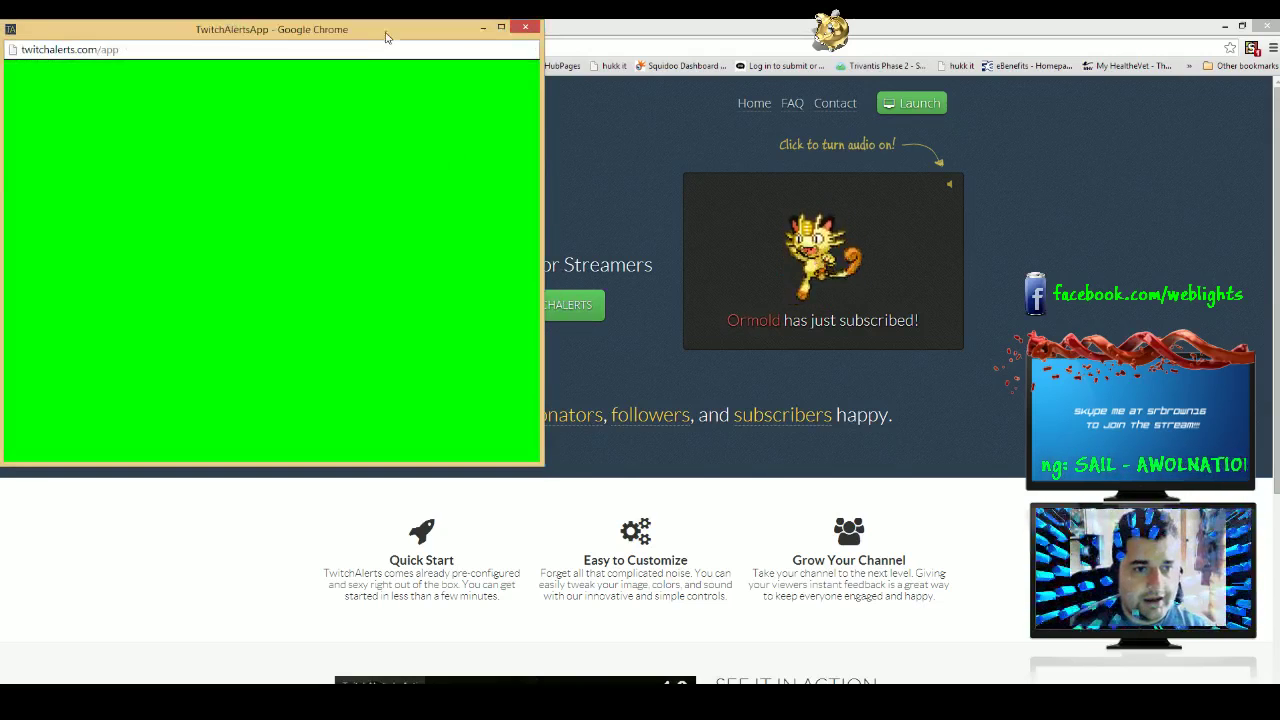
{"action": "left_click_drag", "start_coordinate": [391, 34], "coordinate": [441, 46]}
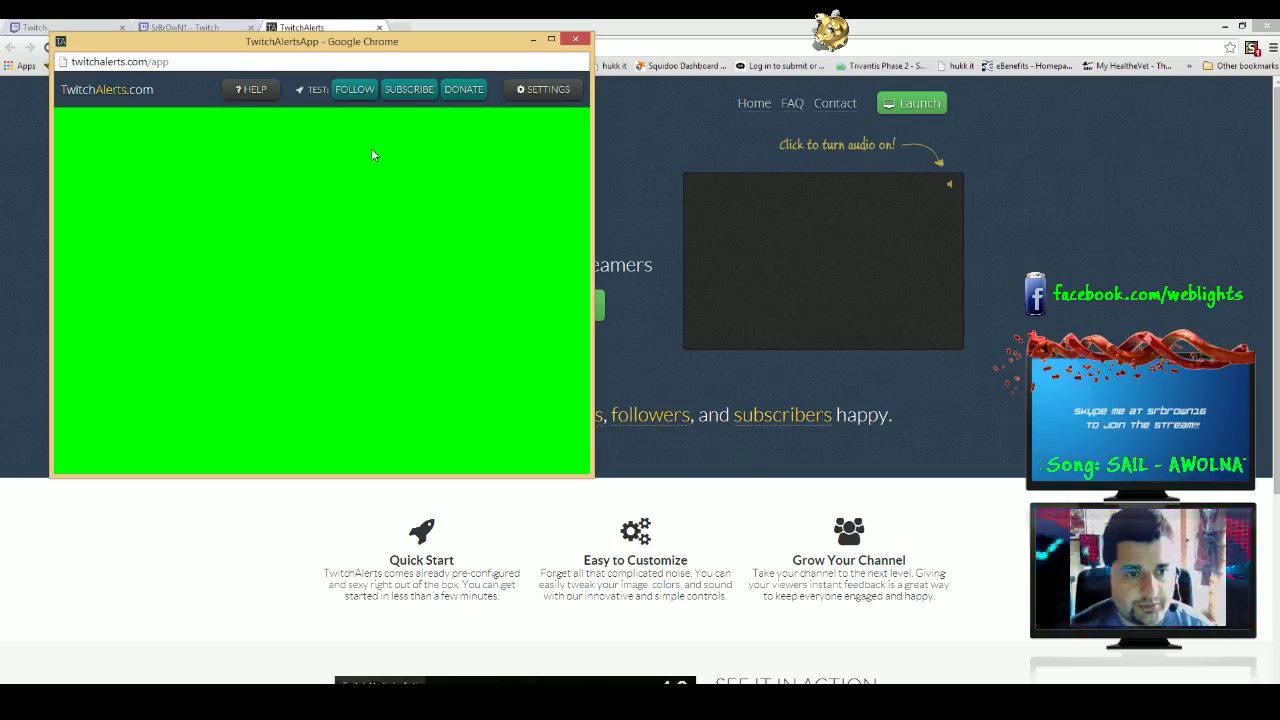
{"action": "left_click_drag", "start_coordinate": [442, 43], "coordinate": [577, 62]}
Step: Run a test follow alert and a test subscribe alert in the TwitchAlerts window
{"action": "mouse_move", "coordinate": [440, 215]}
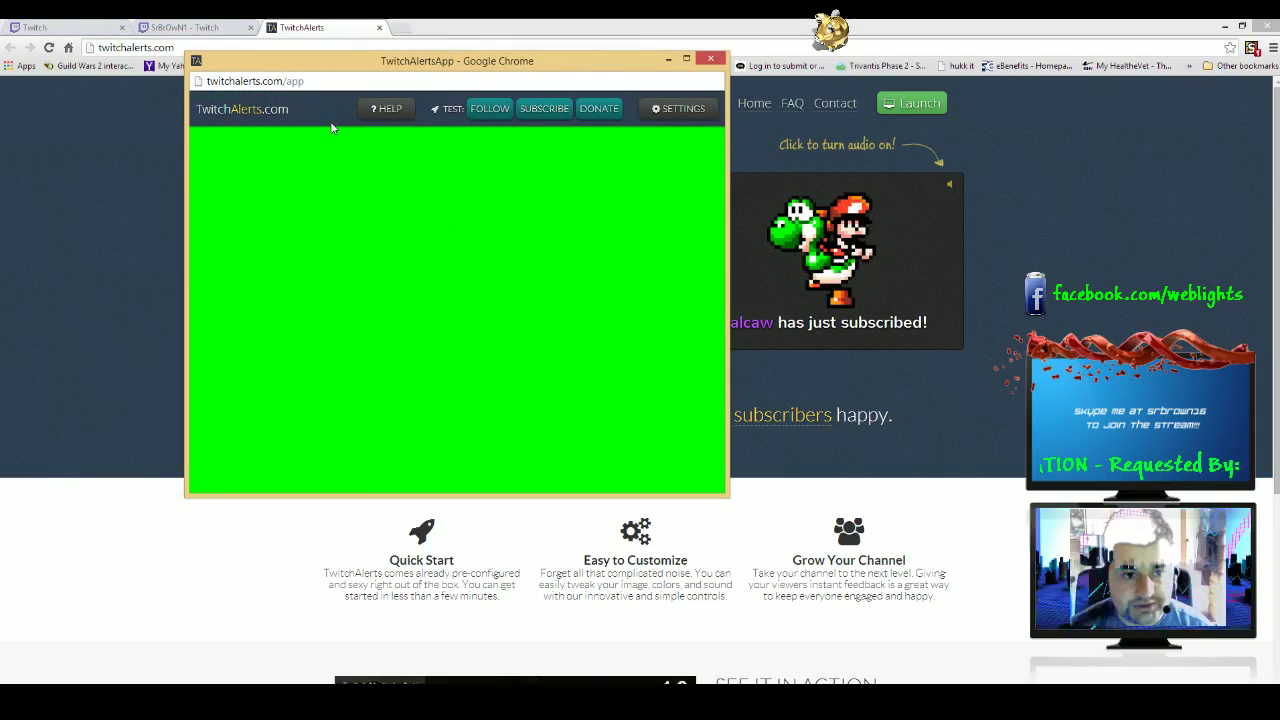
{"action": "left_click", "coordinate": [488, 110]}
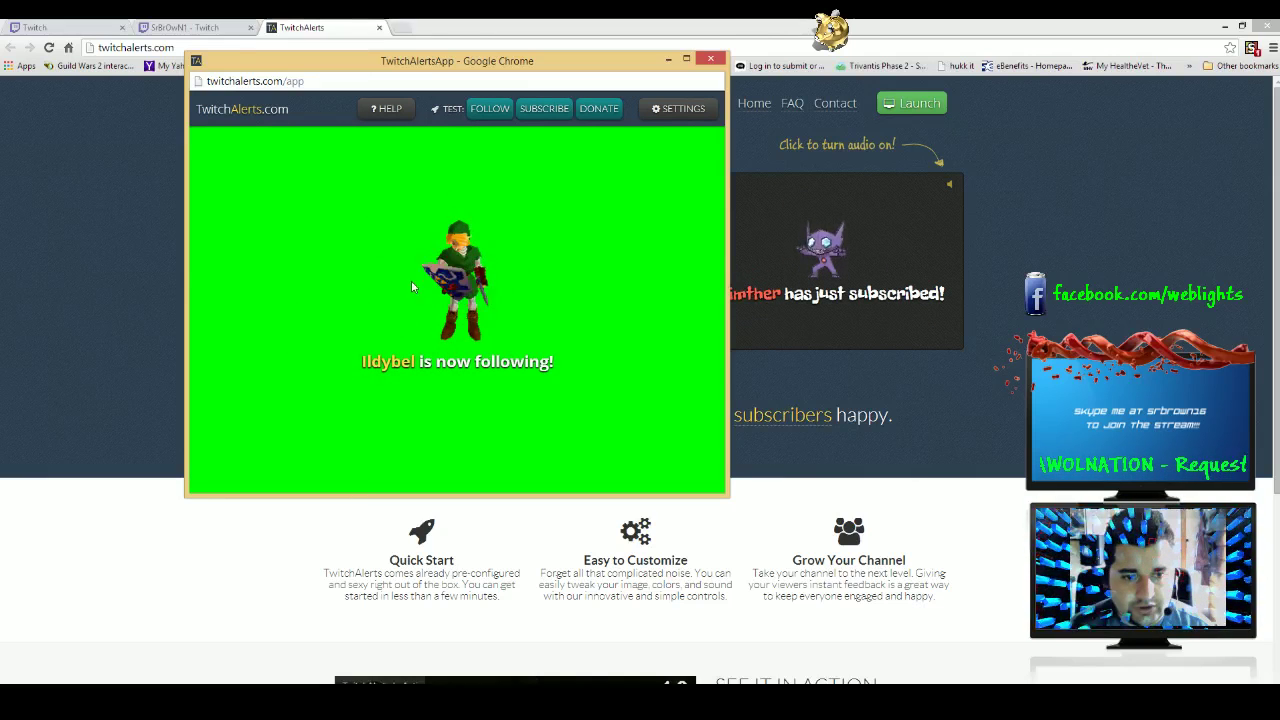
{"action": "left_click", "coordinate": [543, 112]}
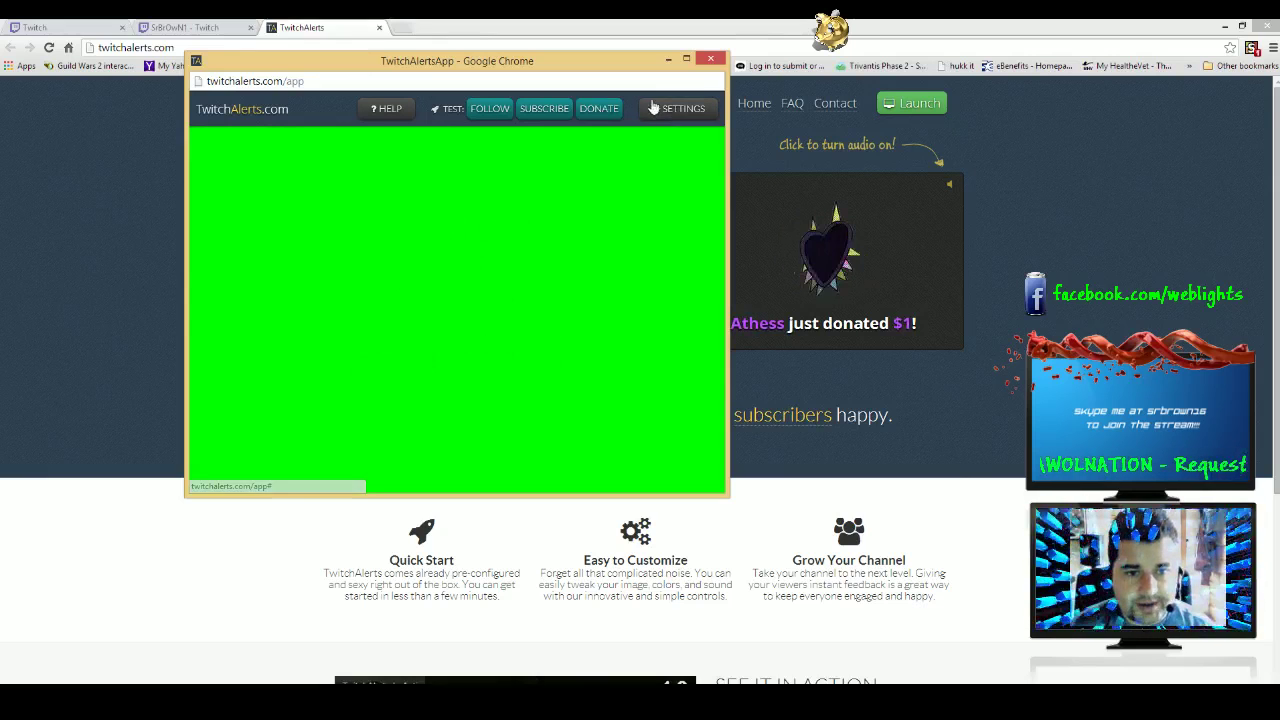
Step: Open the alert settings and review the follower, subscriber and donation options, ending on the follower settings
{"action": "left_click", "coordinate": [672, 109]}
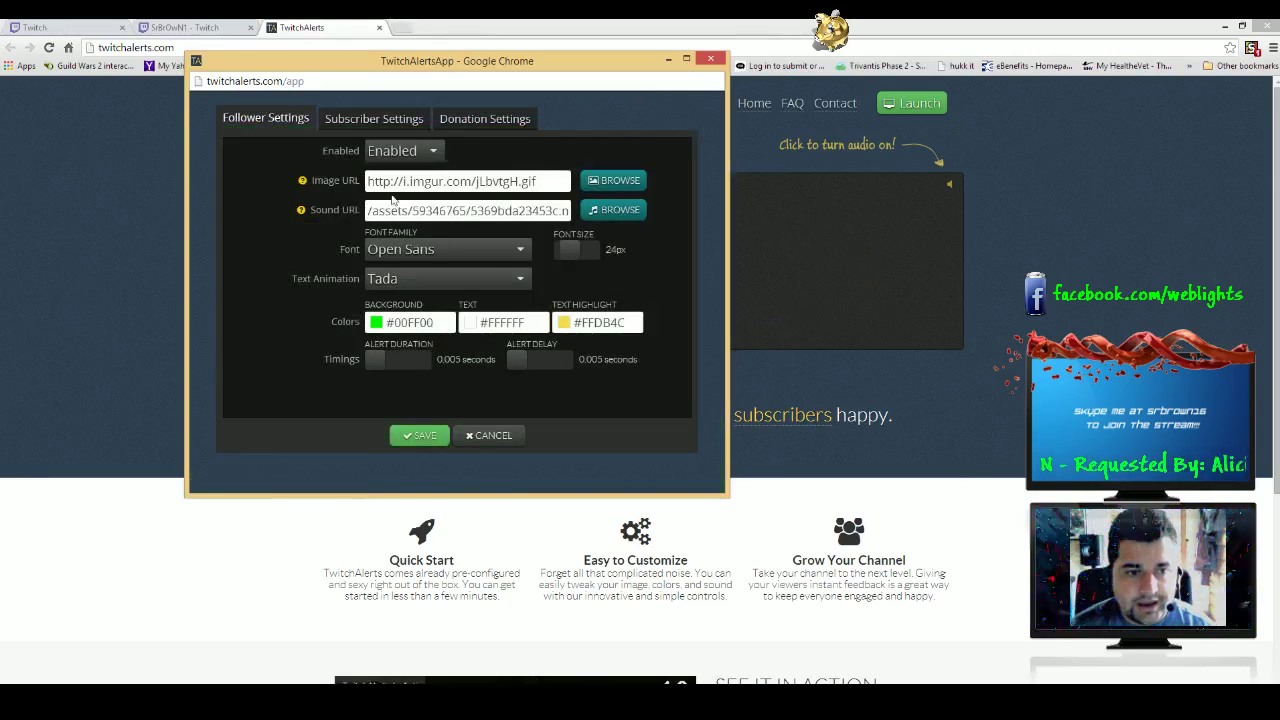
{"action": "left_click", "coordinate": [374, 118]}
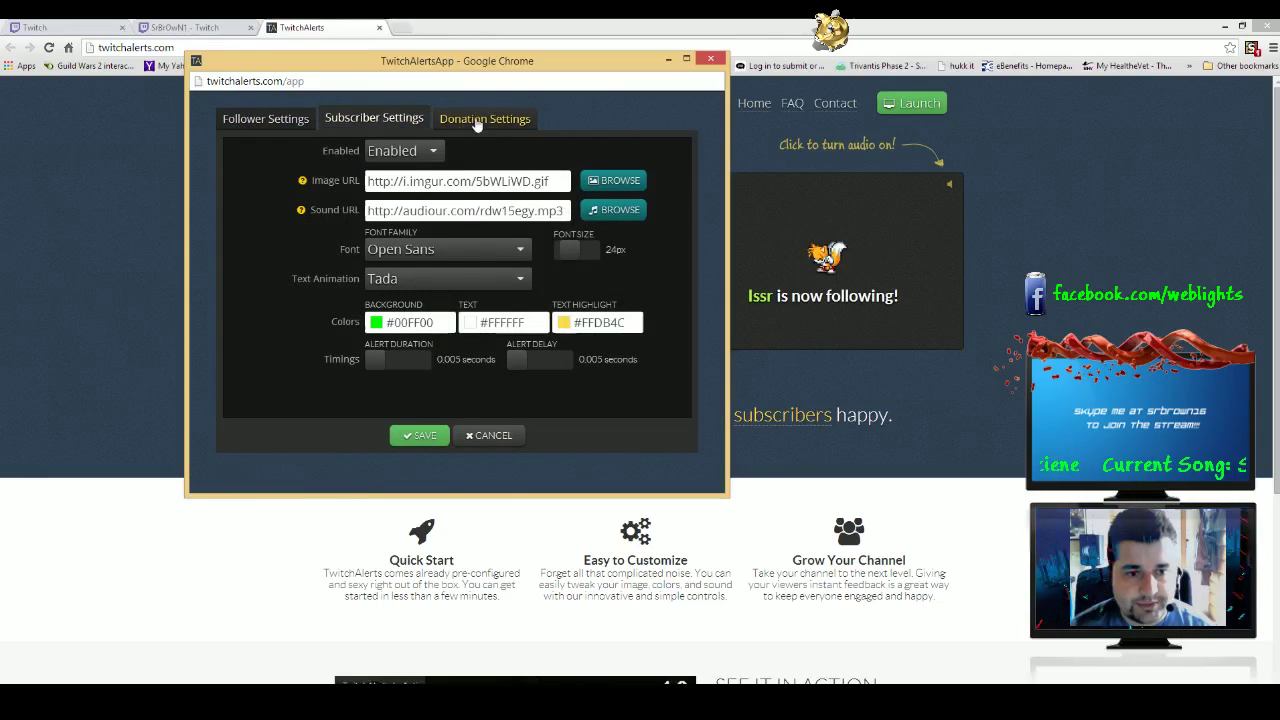
{"action": "left_click", "coordinate": [500, 122]}
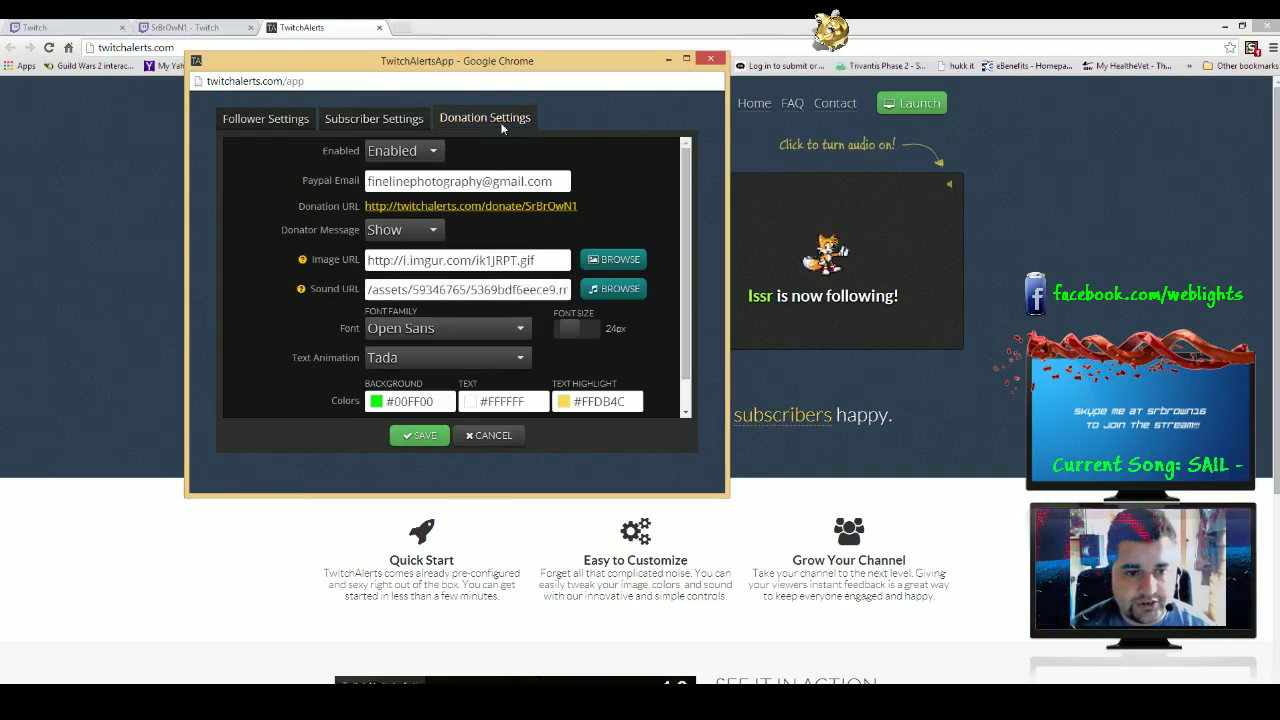
{"action": "left_click", "coordinate": [254, 124]}
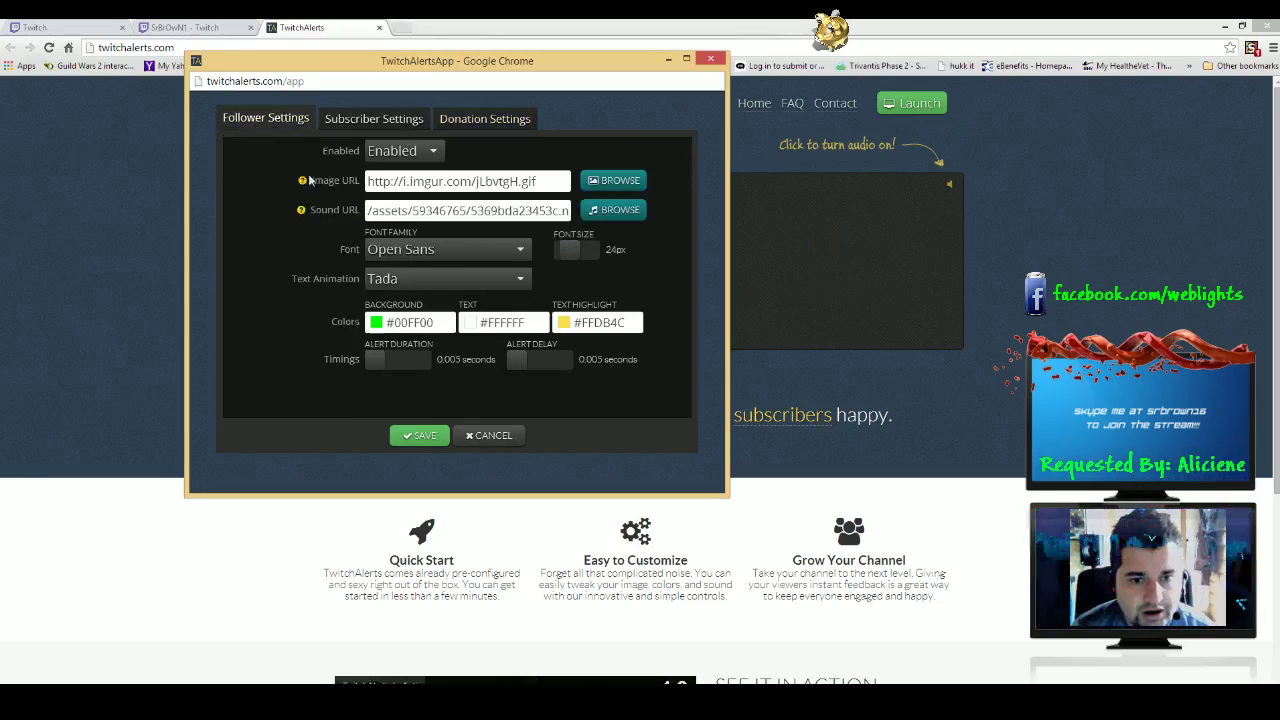
{"action": "left_click", "coordinate": [373, 118]}
{"action": "left_click", "coordinate": [474, 118]}
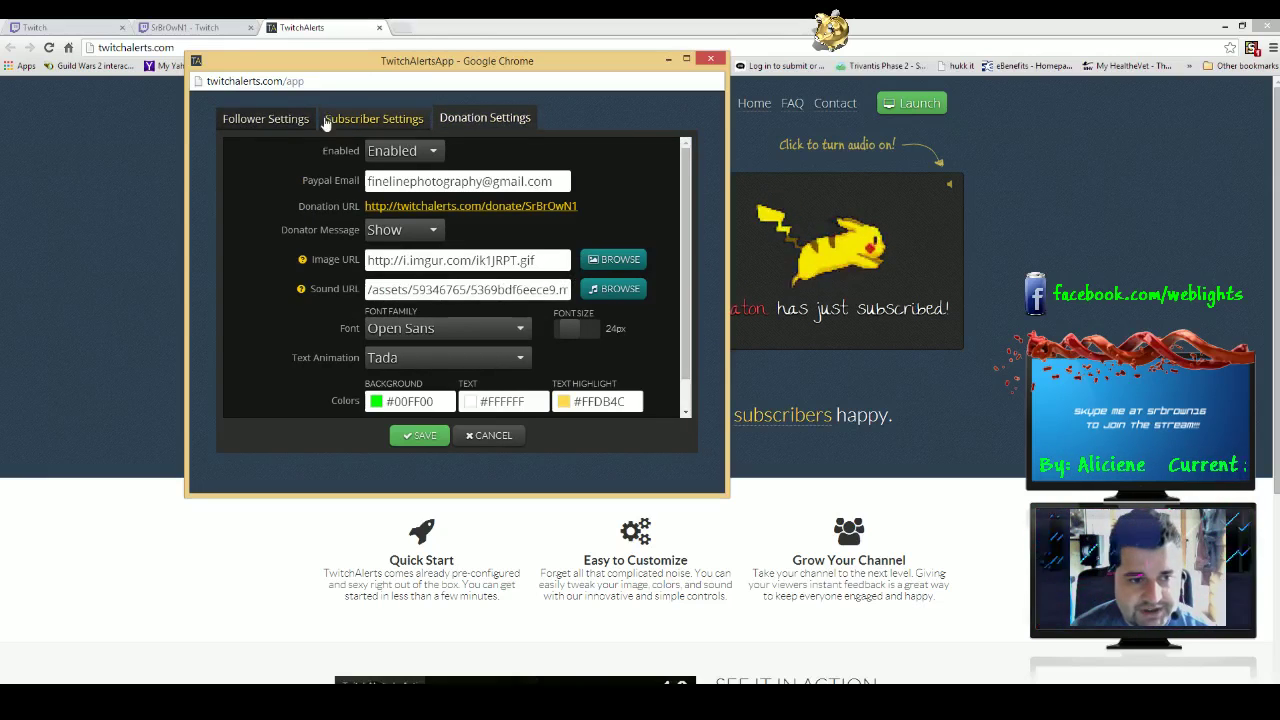
{"action": "left_click", "coordinate": [275, 117]}
{"action": "left_click", "coordinate": [373, 118]}
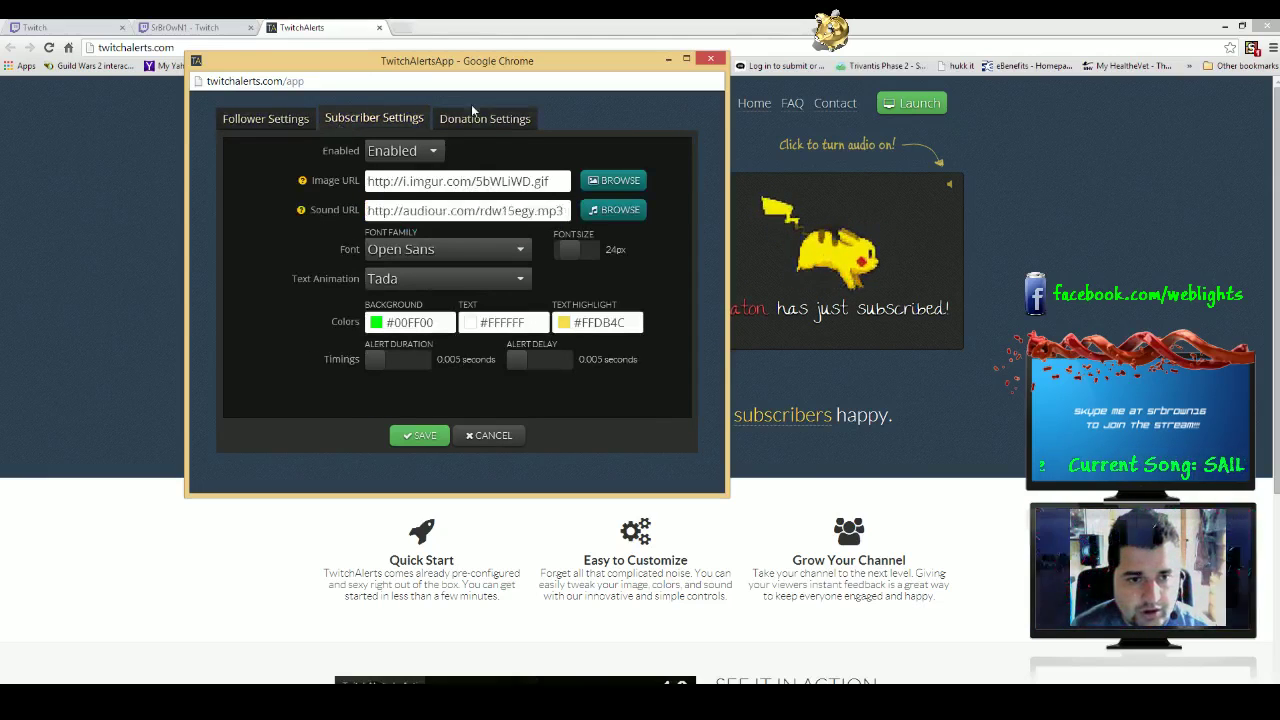
{"action": "left_click", "coordinate": [485, 118]}
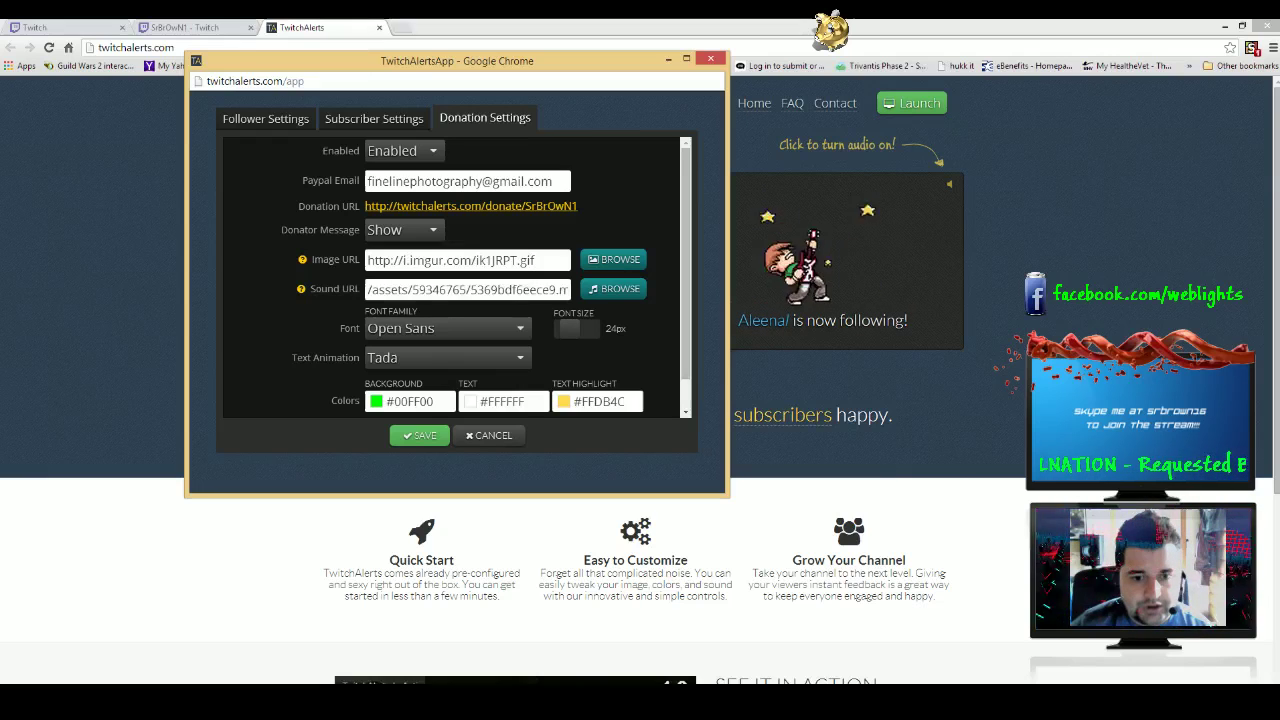
{"action": "left_click", "coordinate": [277, 120]}
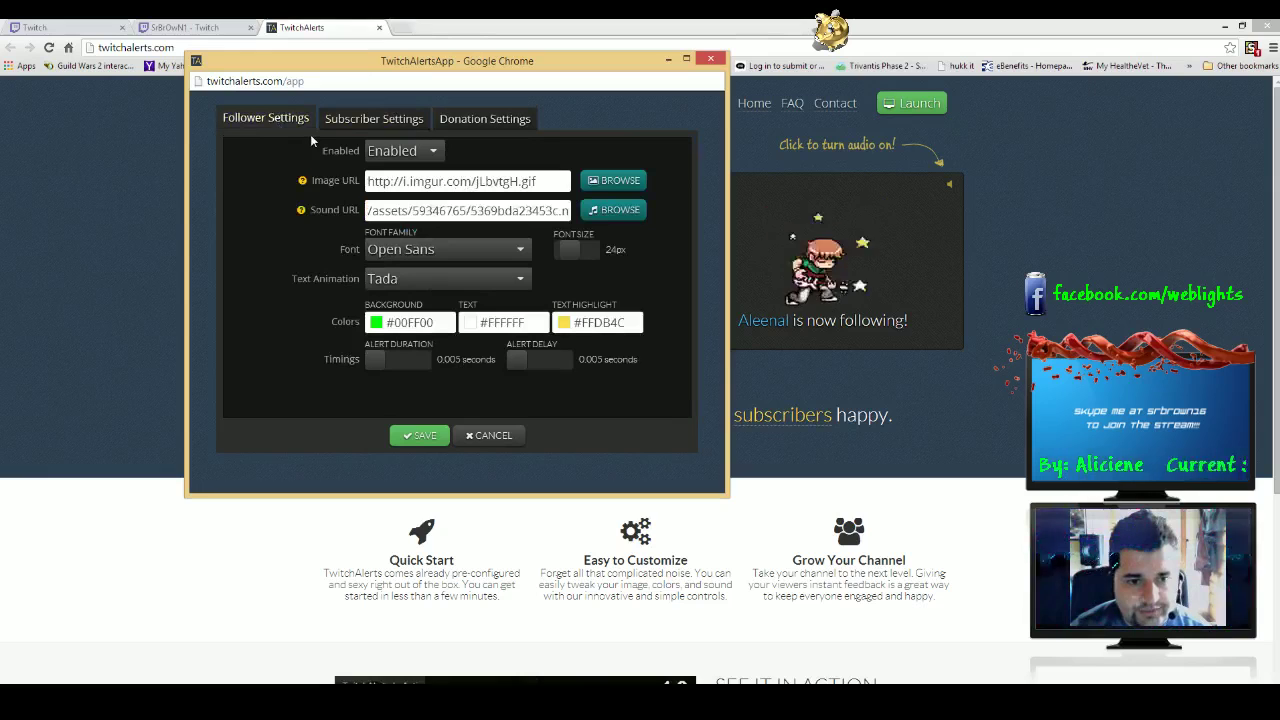
{"action": "left_click", "coordinate": [392, 120]}
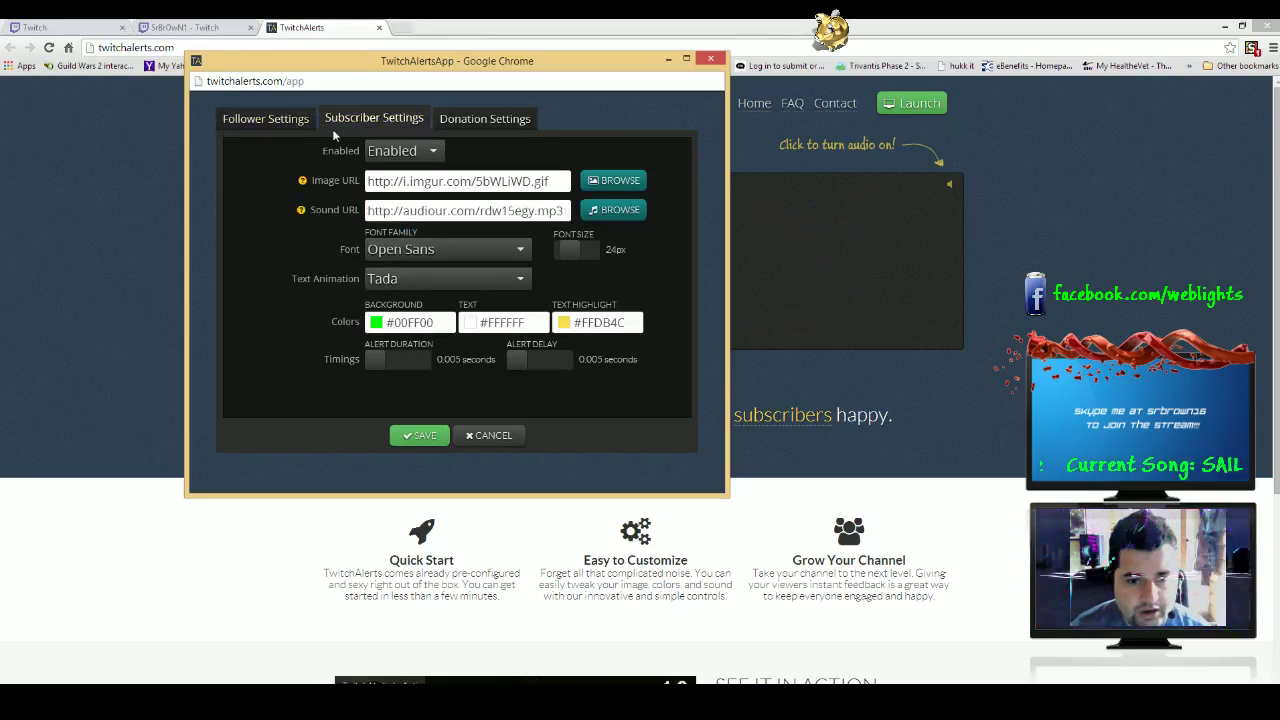
{"action": "left_click", "coordinate": [265, 118]}
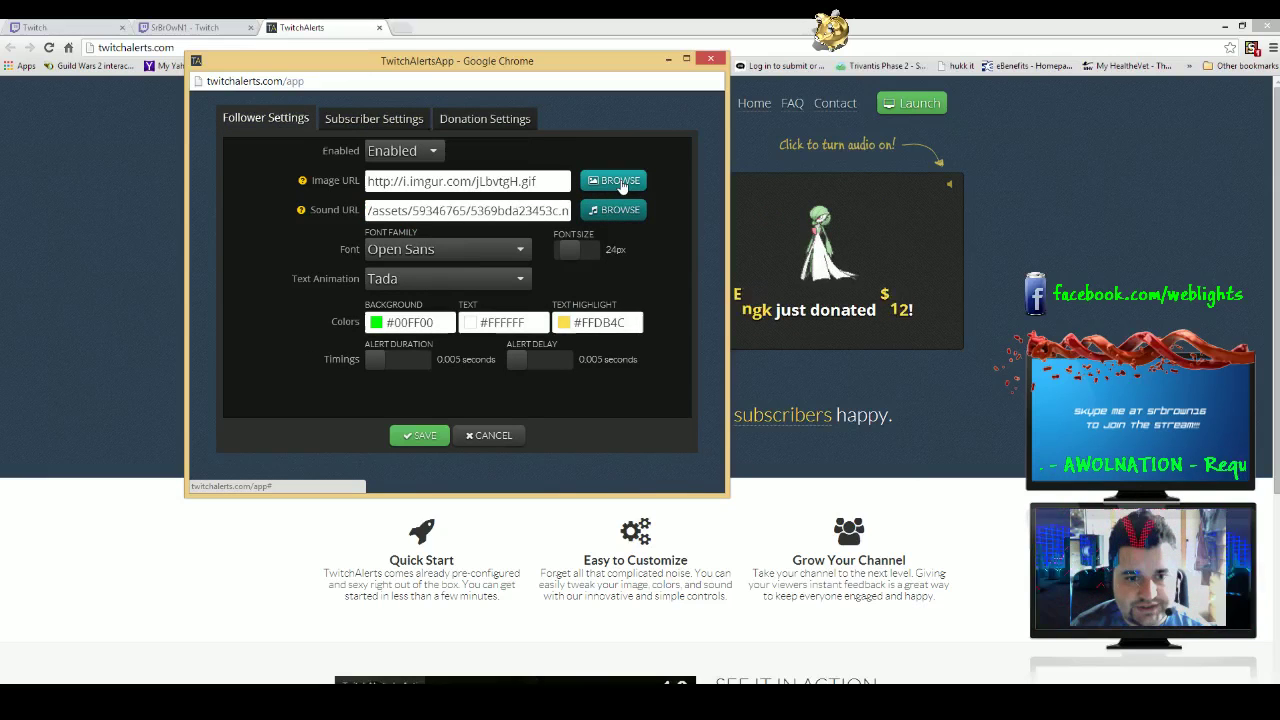
Step: Look through the image gallery for the follower alert and leave it without choosing an image
{"action": "left_click", "coordinate": [613, 180]}
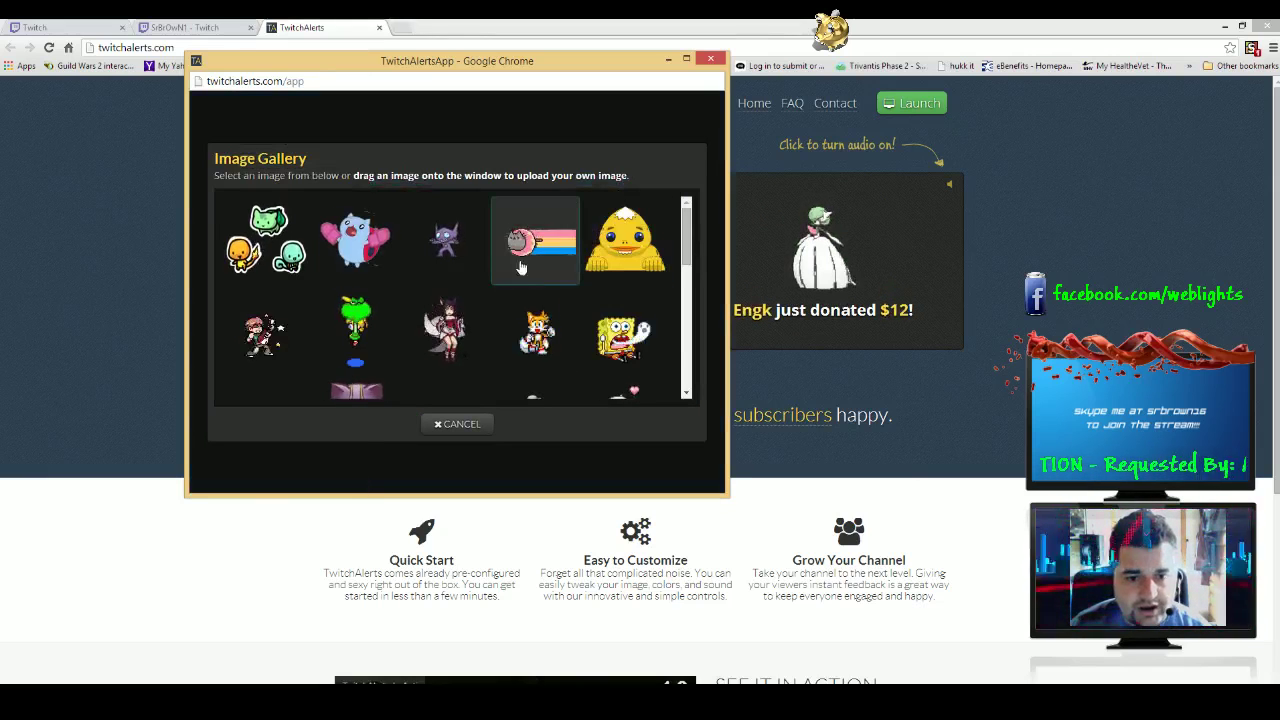
{"action": "left_click_drag", "start_coordinate": [685, 232], "coordinate": [706, 381]}
{"action": "scroll", "coordinate": [600, 330], "scroll_direction": "up", "scroll_amount": 5}
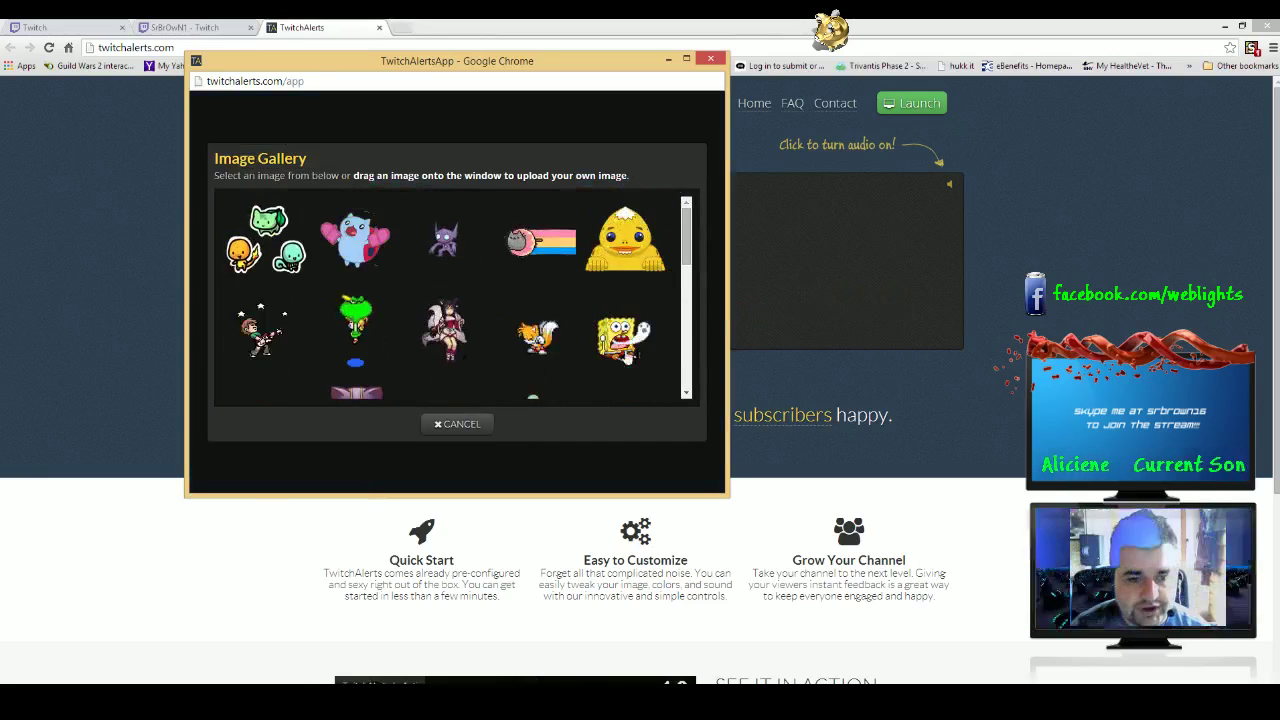
{"action": "left_click", "coordinate": [458, 424]}
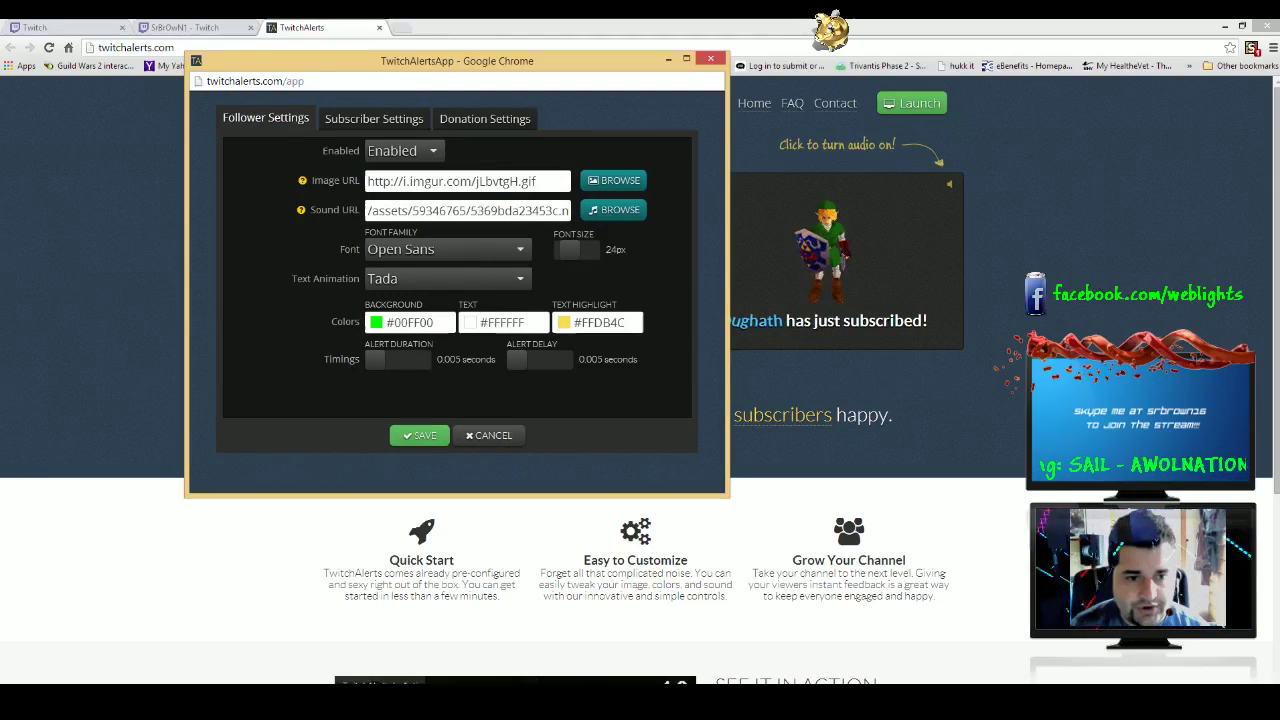
Step: Clear the browser windows off the desktop and place the gold image file in the middle of the desktop
{"action": "left_click", "coordinate": [710, 58]}
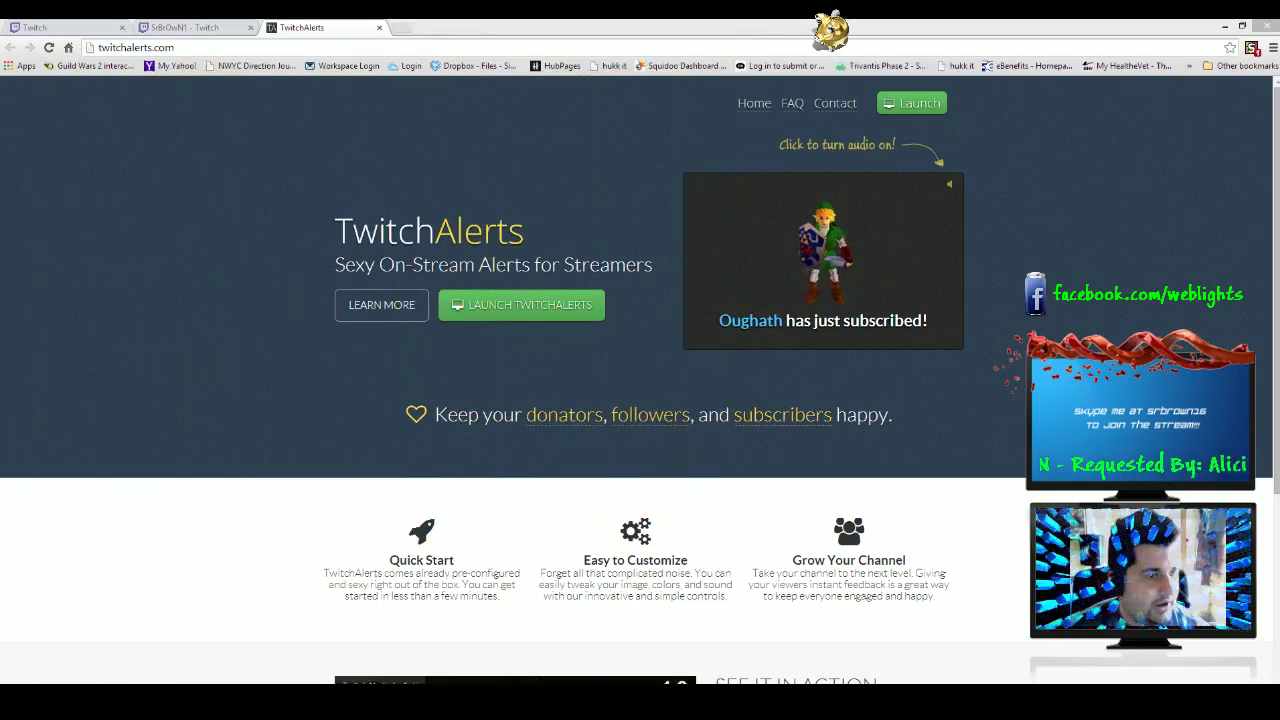
{"action": "left_click", "coordinate": [1222, 27]}
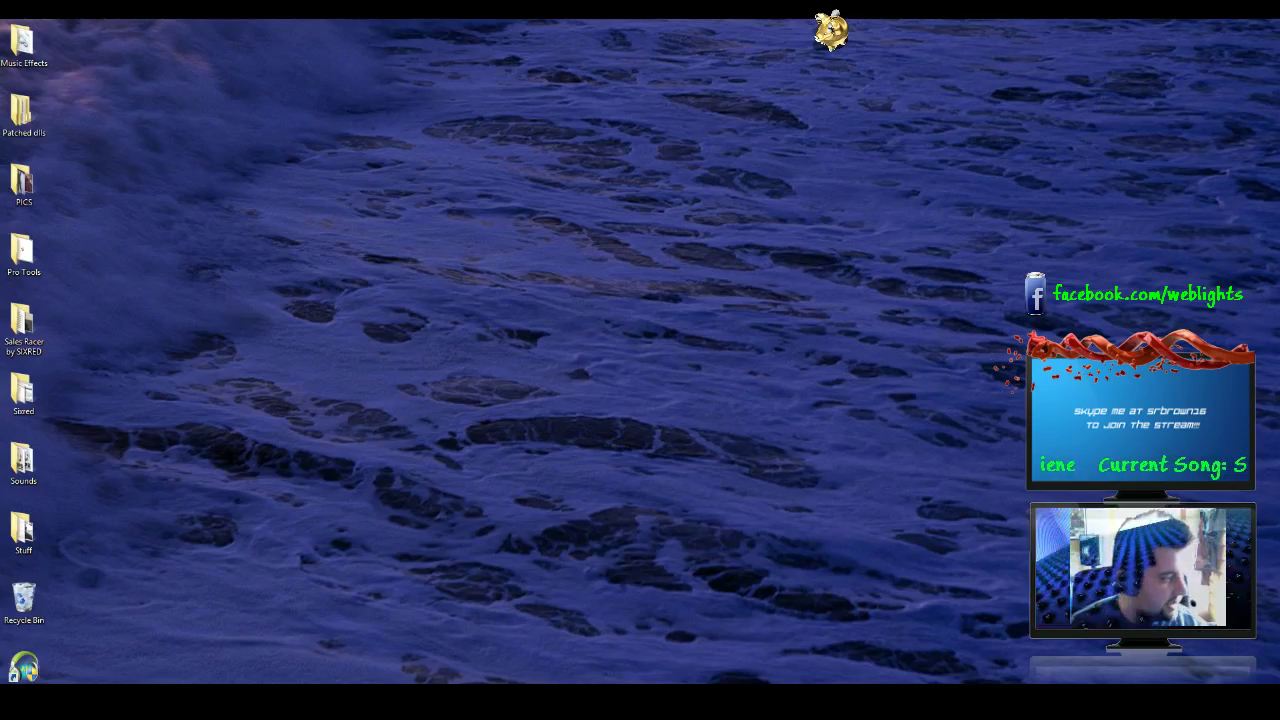
{"action": "left_click_drag", "start_coordinate": [123, 463], "coordinate": [705, 335]}
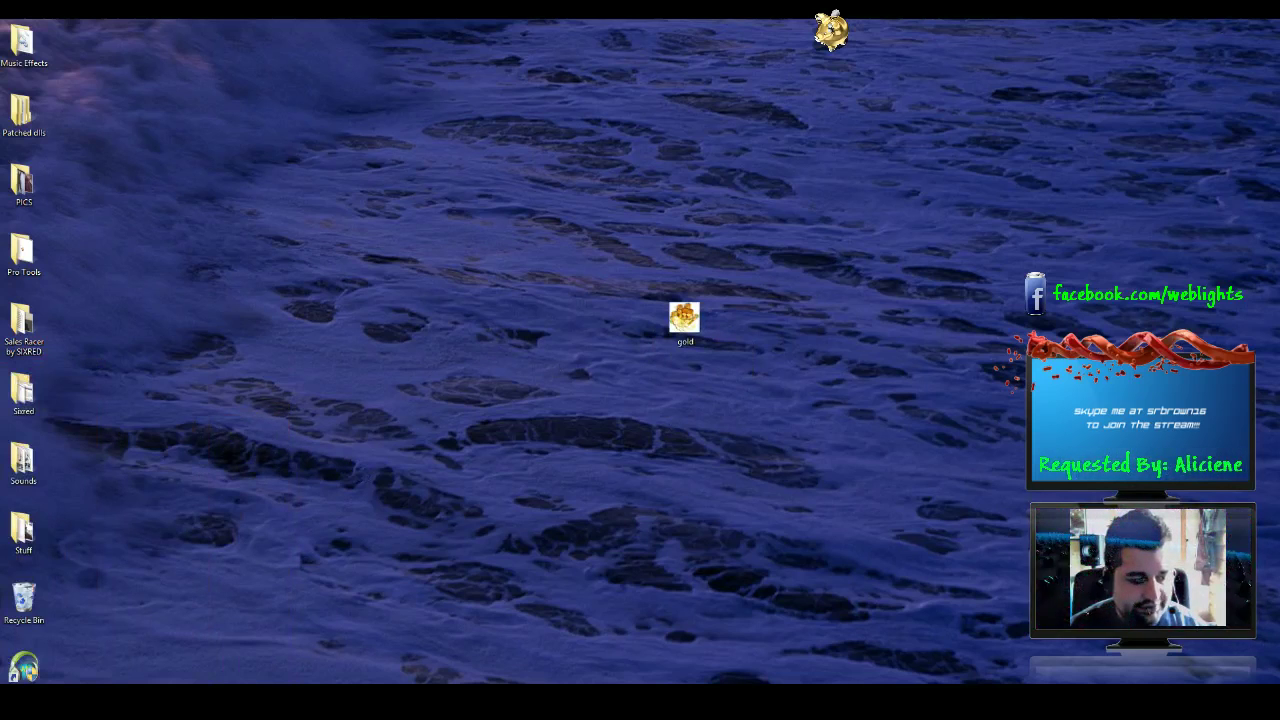
Step: Return to the browser and open imgur.com in a new tab
{"action": "left_click", "coordinate": [229, 668]}
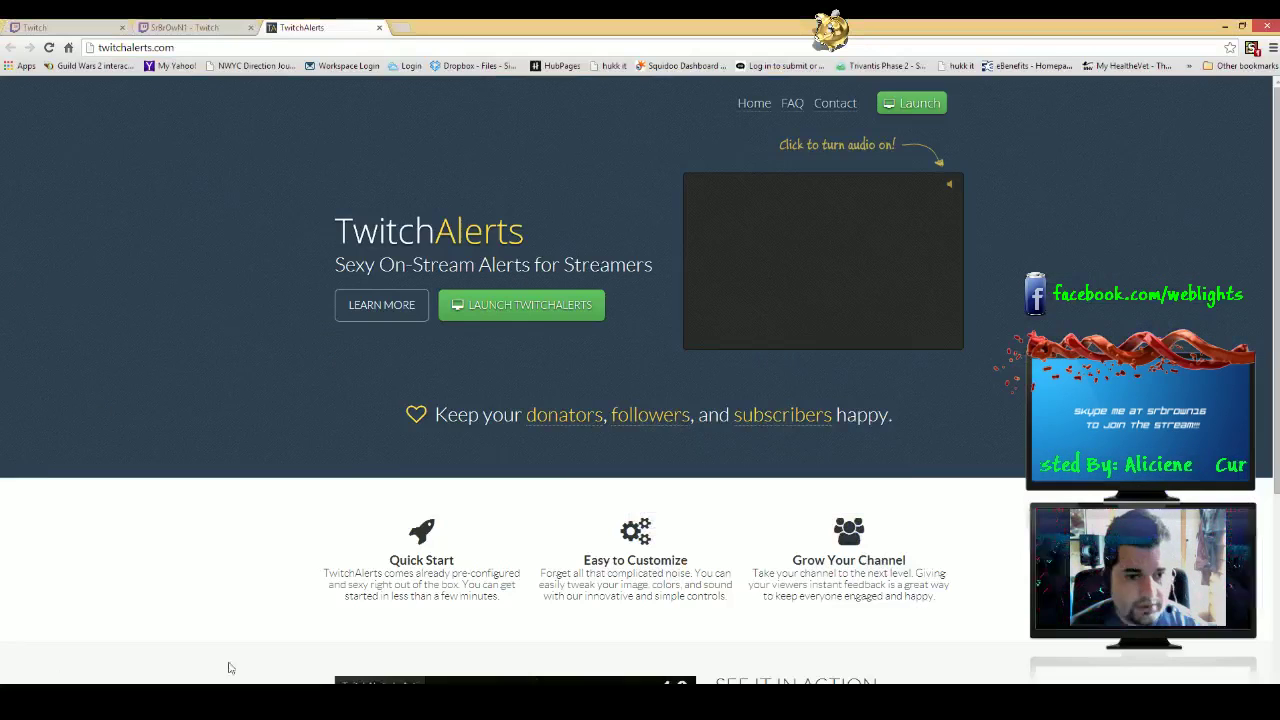
{"action": "left_click", "coordinate": [400, 28]}
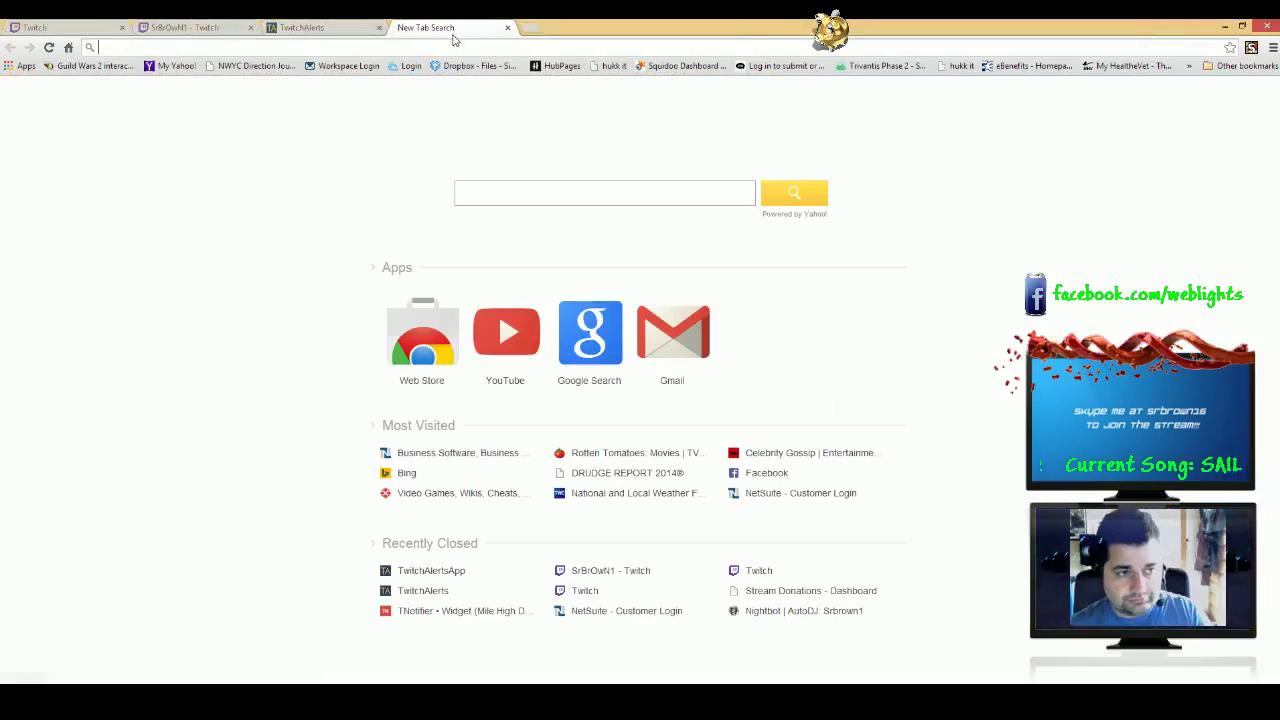
{"action": "type", "text": "i"}
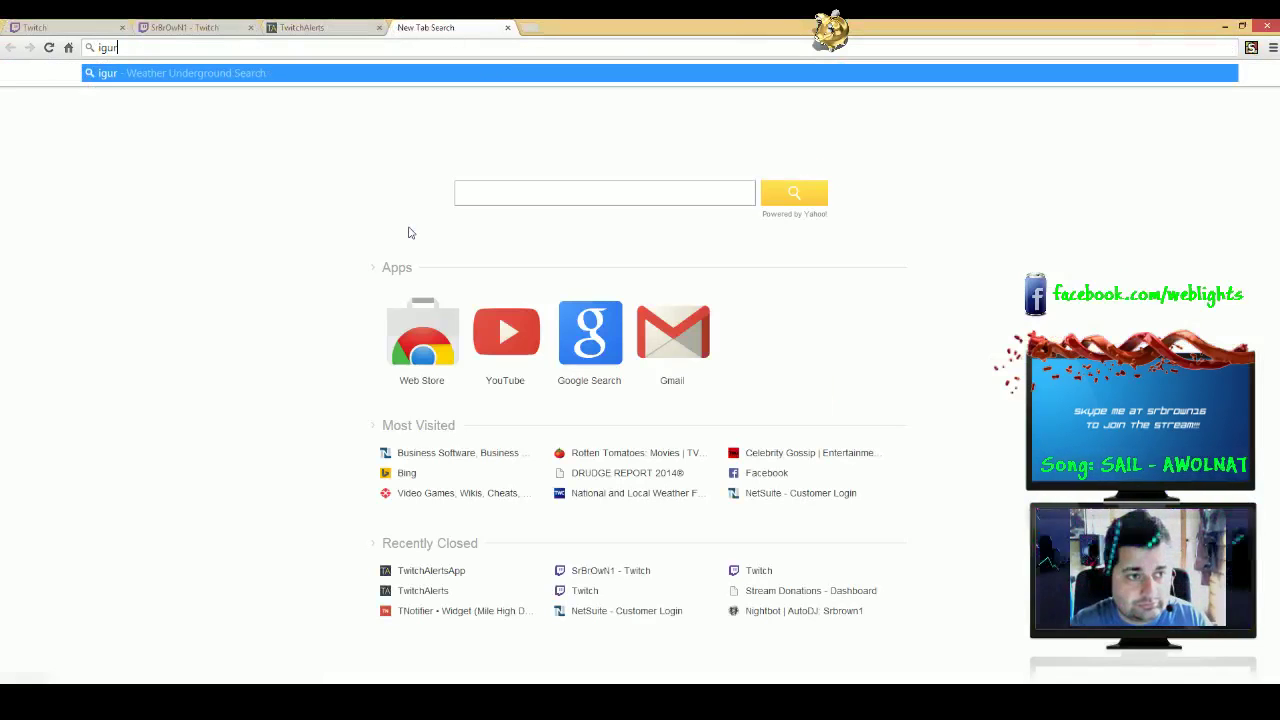
{"action": "type", "text": "mgur"}
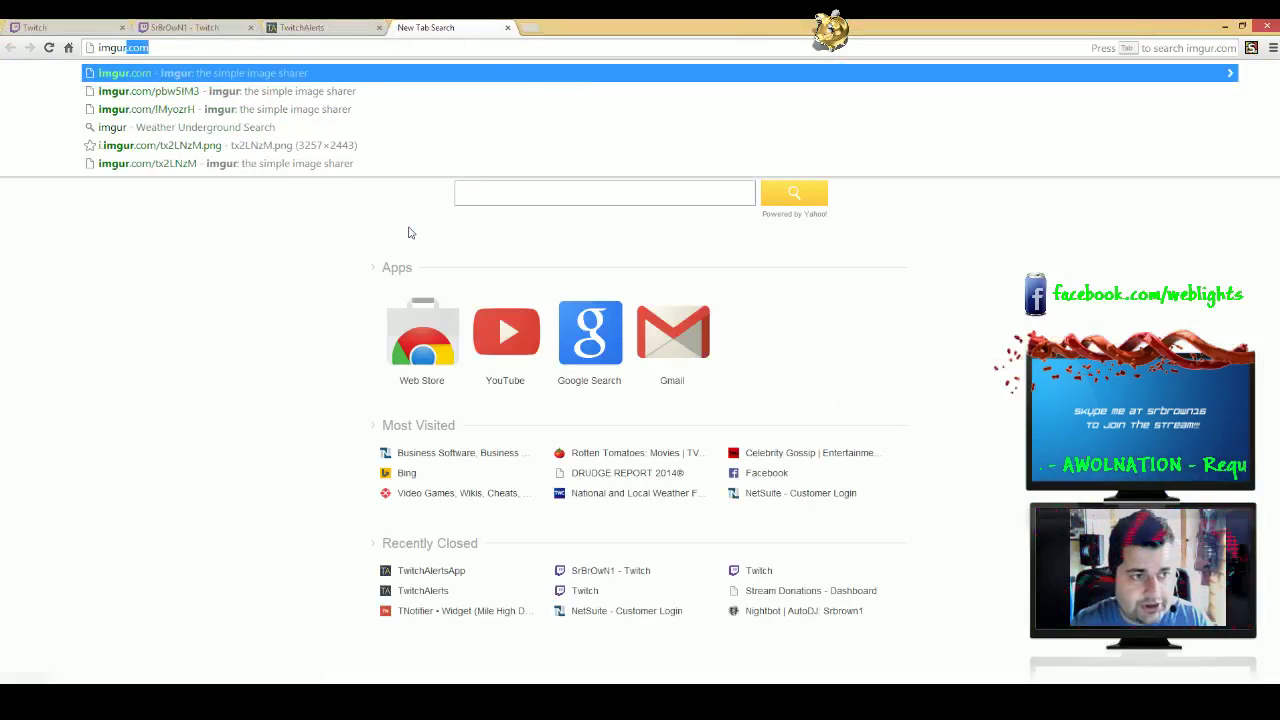
{"action": "key", "text": "Return"}
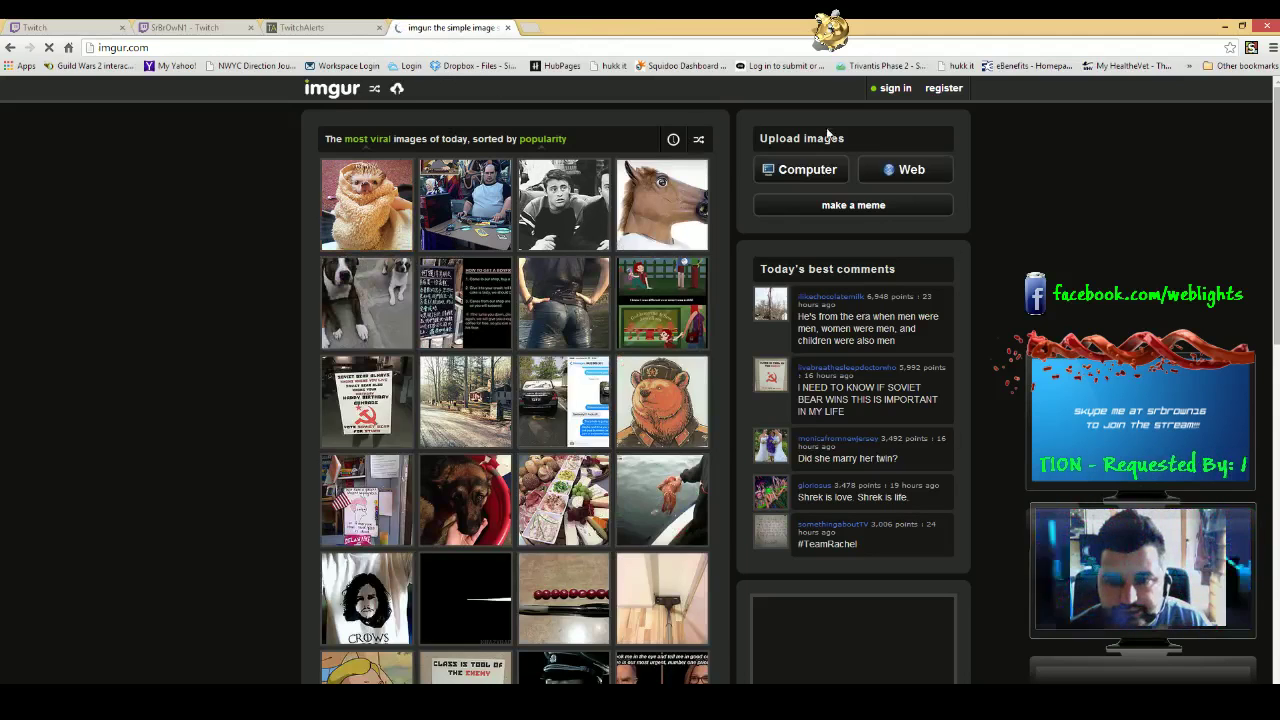
Step: Upload the gold image from the computer's Desktop folder to imgur
{"action": "left_click", "coordinate": [803, 172]}
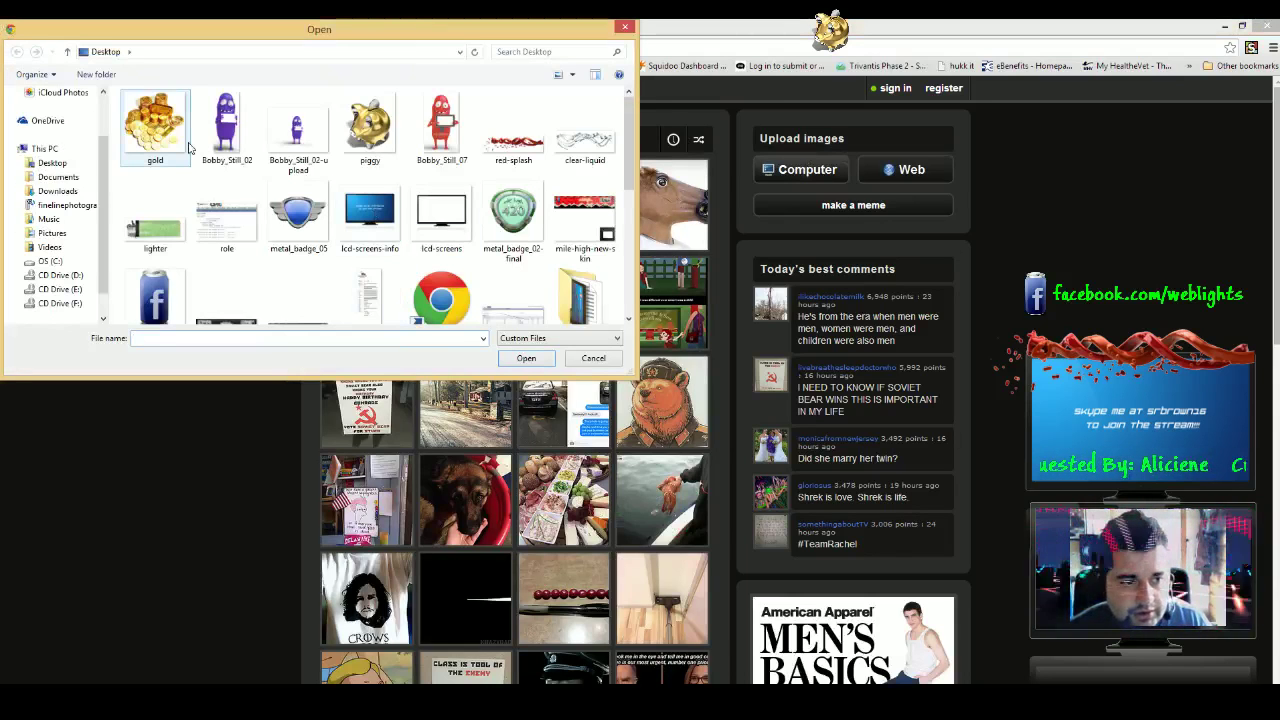
{"action": "left_click", "coordinate": [177, 148]}
{"action": "double_click", "coordinate": [177, 148]}
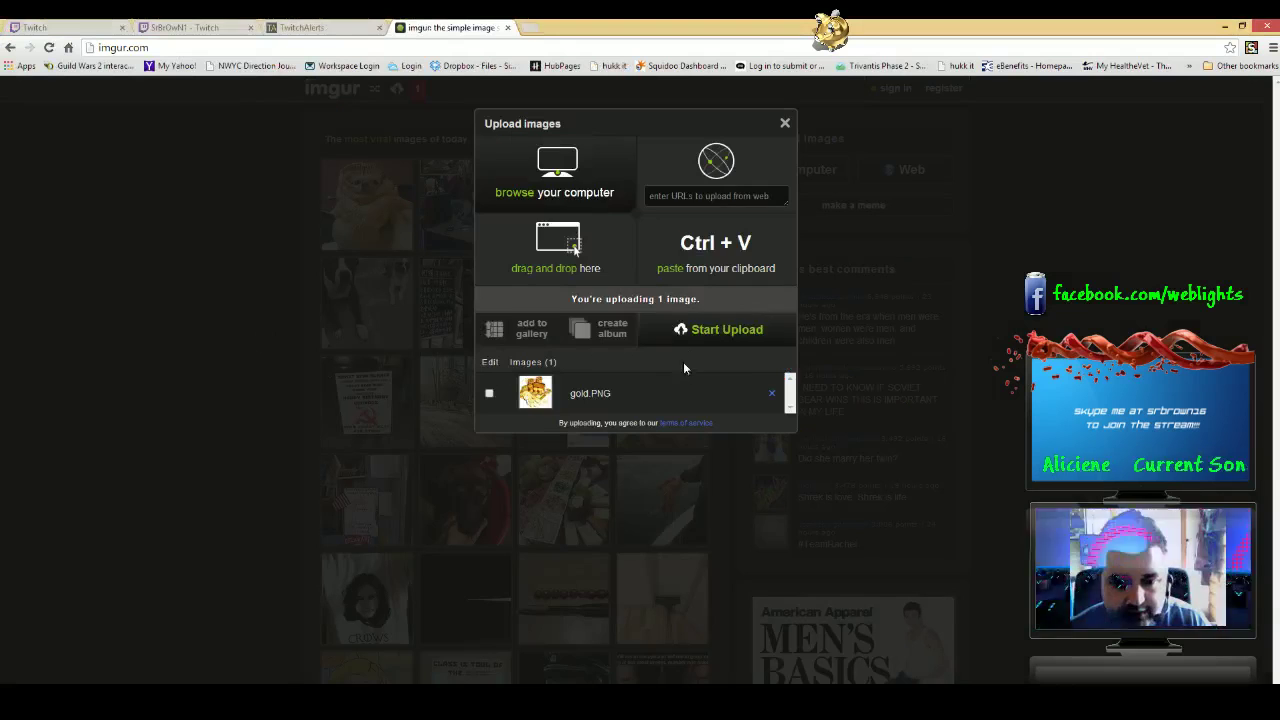
{"action": "left_click", "coordinate": [686, 336]}
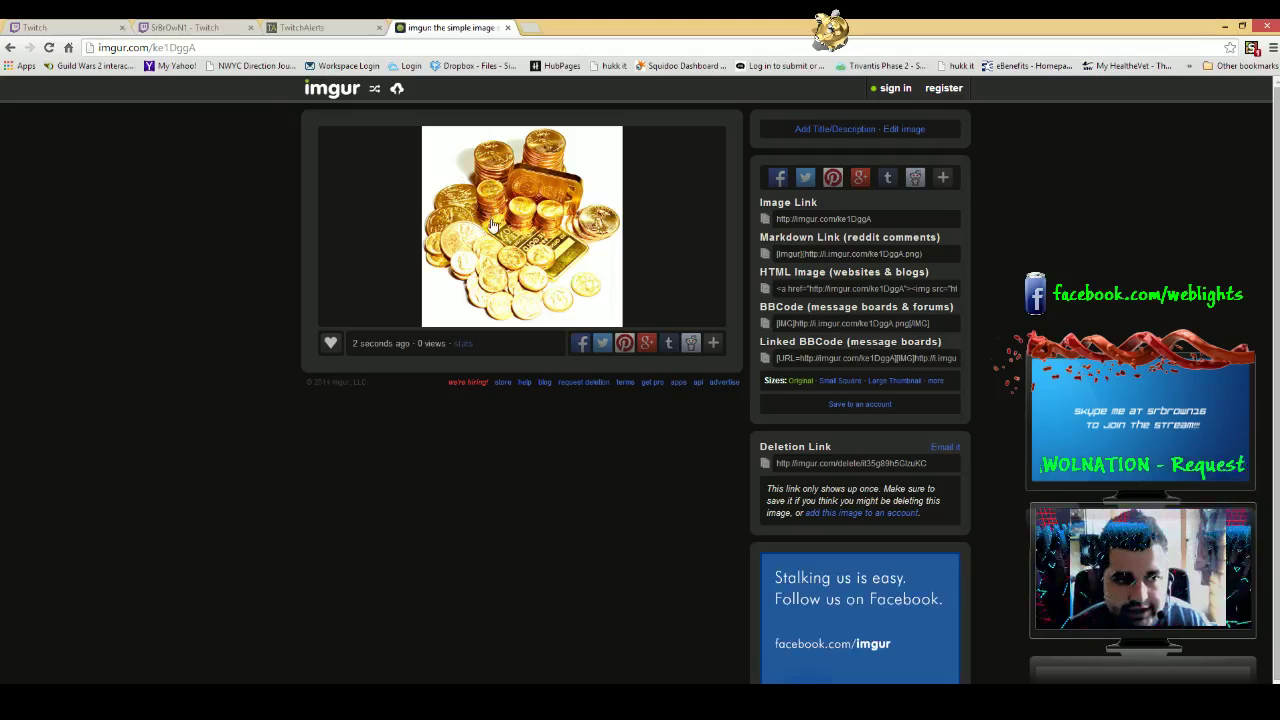
Step: Open the uploaded gold image on its own and copy its direct web address
{"action": "left_click", "coordinate": [508, 197]}
{"action": "left_click", "coordinate": [160, 47]}
{"action": "key", "text": "ctrl+c"}
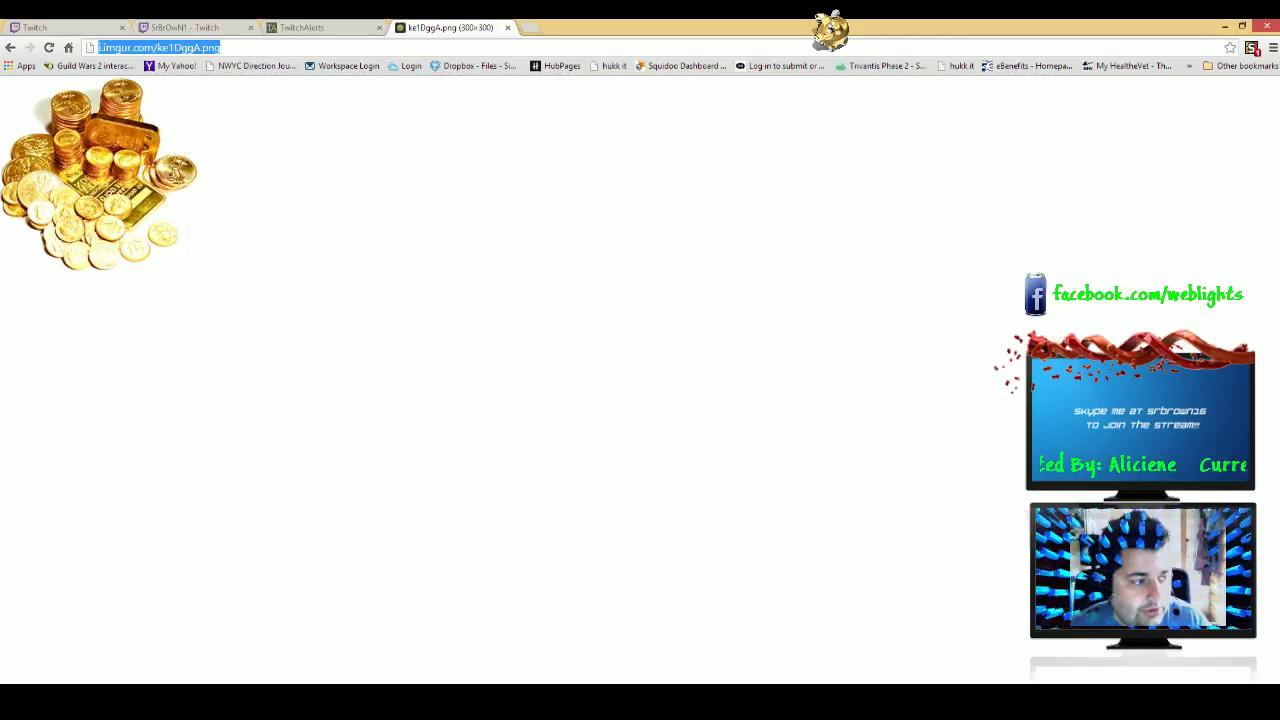
{"action": "key", "text": "alt+Tab"}
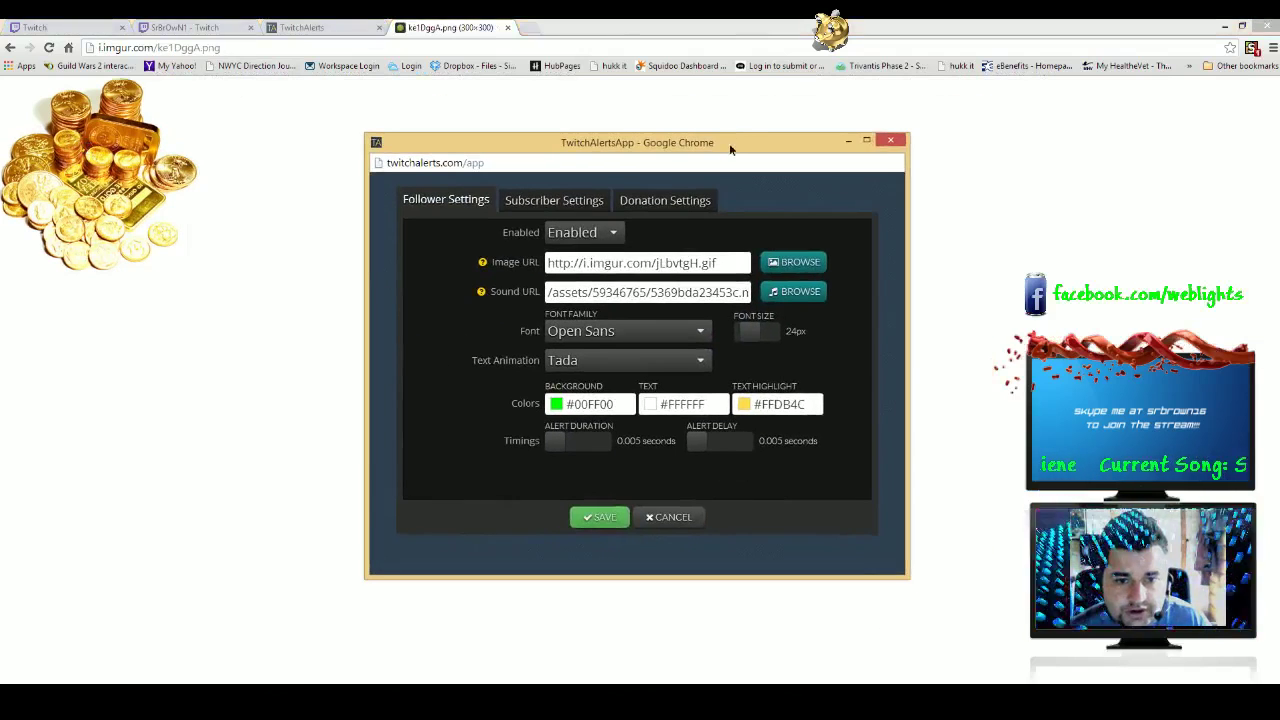
{"action": "double_click", "coordinate": [729, 143]}
{"action": "left_click", "coordinate": [1242, 27]}
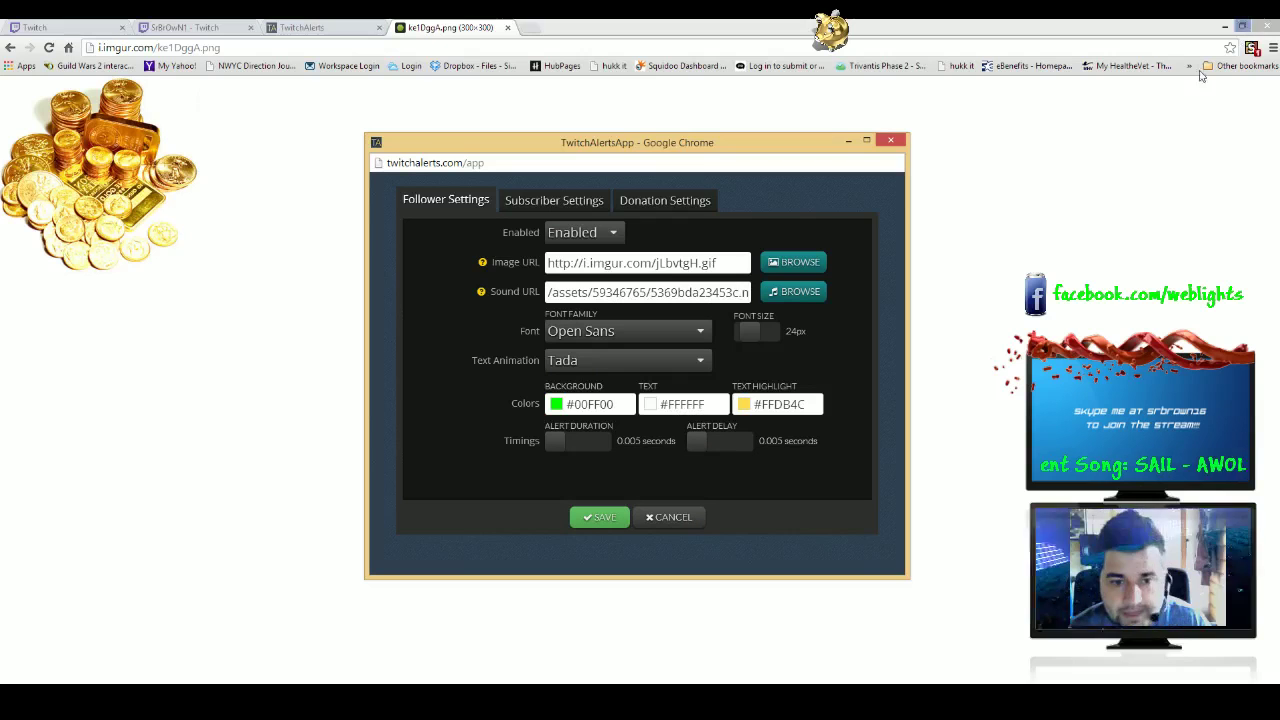
{"action": "left_click_drag", "start_coordinate": [746, 263], "coordinate": [528, 278]}
{"action": "key", "text": "ctrl+v"}
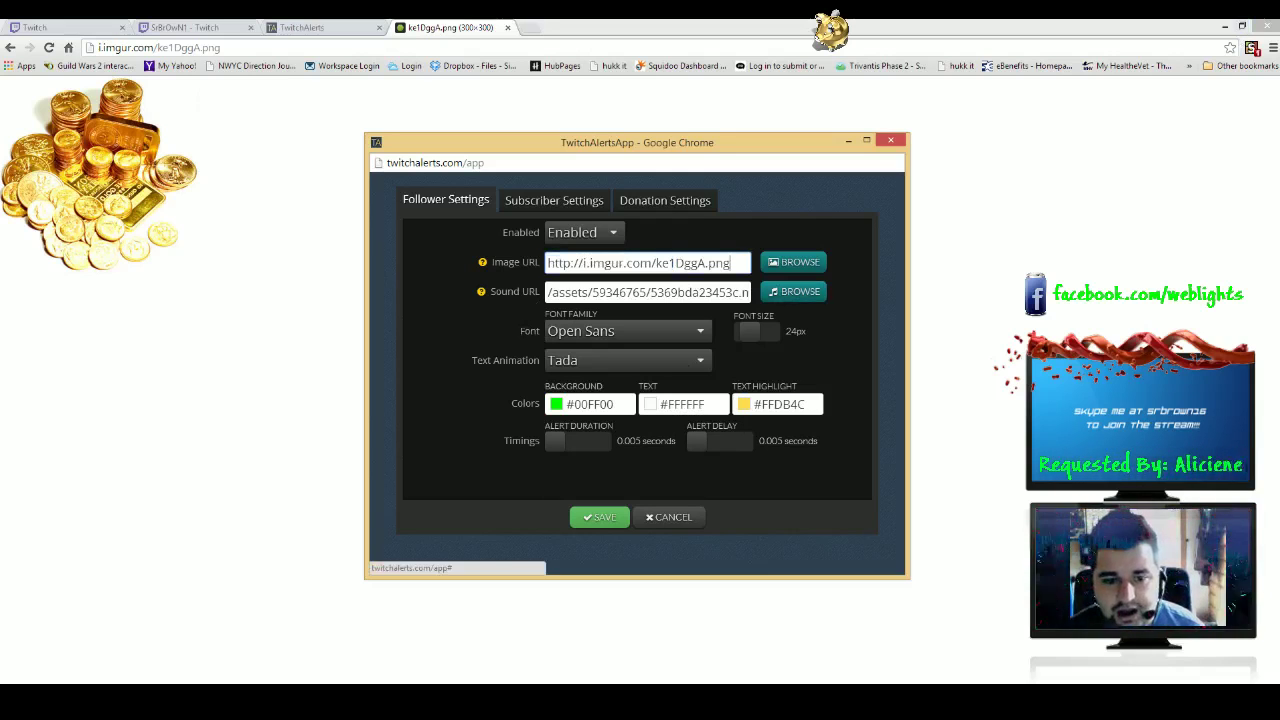
Step: Preview the 5369bda23453c.mp3 sound in the follower alert's sound gallery and leave the gallery without choosing a new sound
{"action": "left_click", "coordinate": [642, 292]}
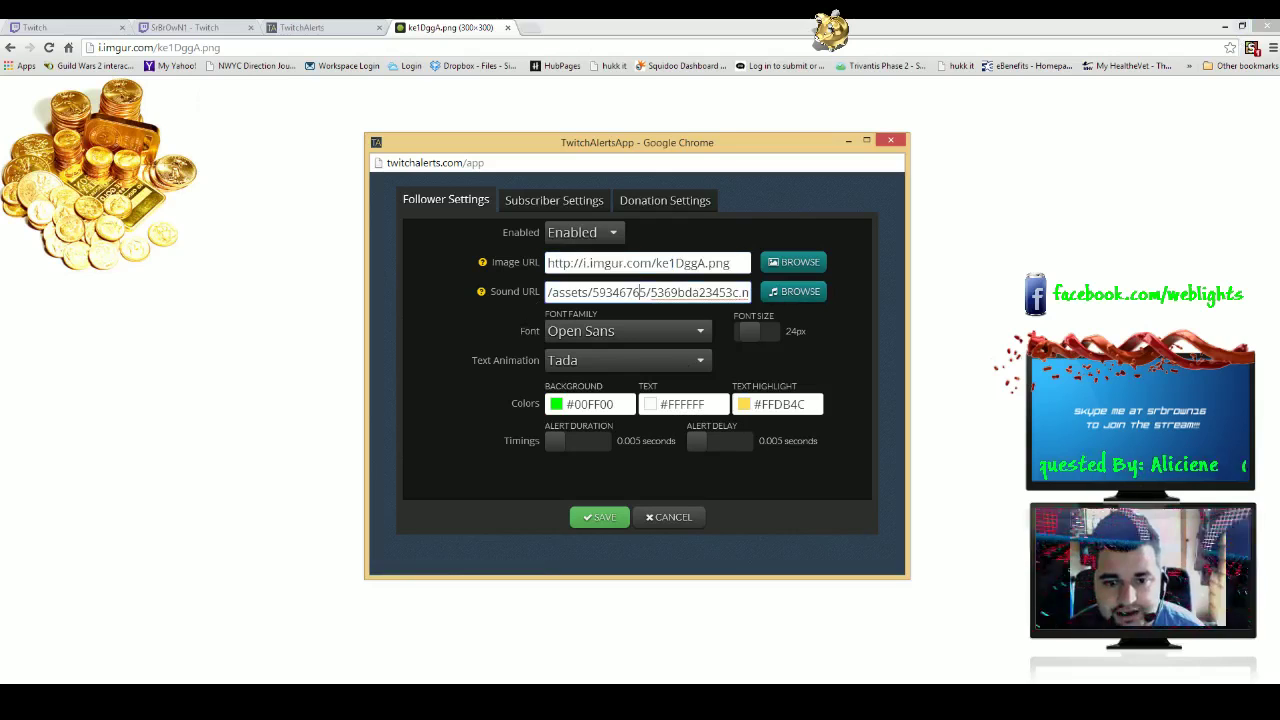
{"action": "left_click", "coordinate": [793, 302]}
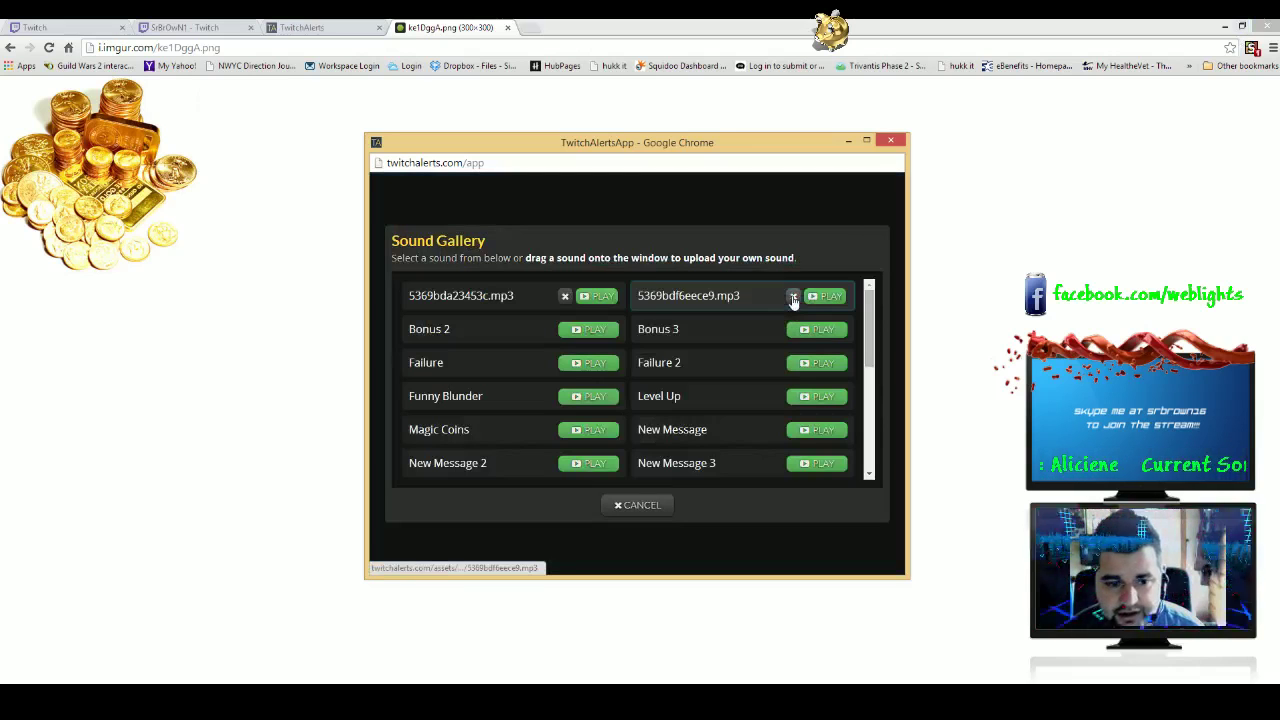
{"action": "left_click", "coordinate": [601, 305]}
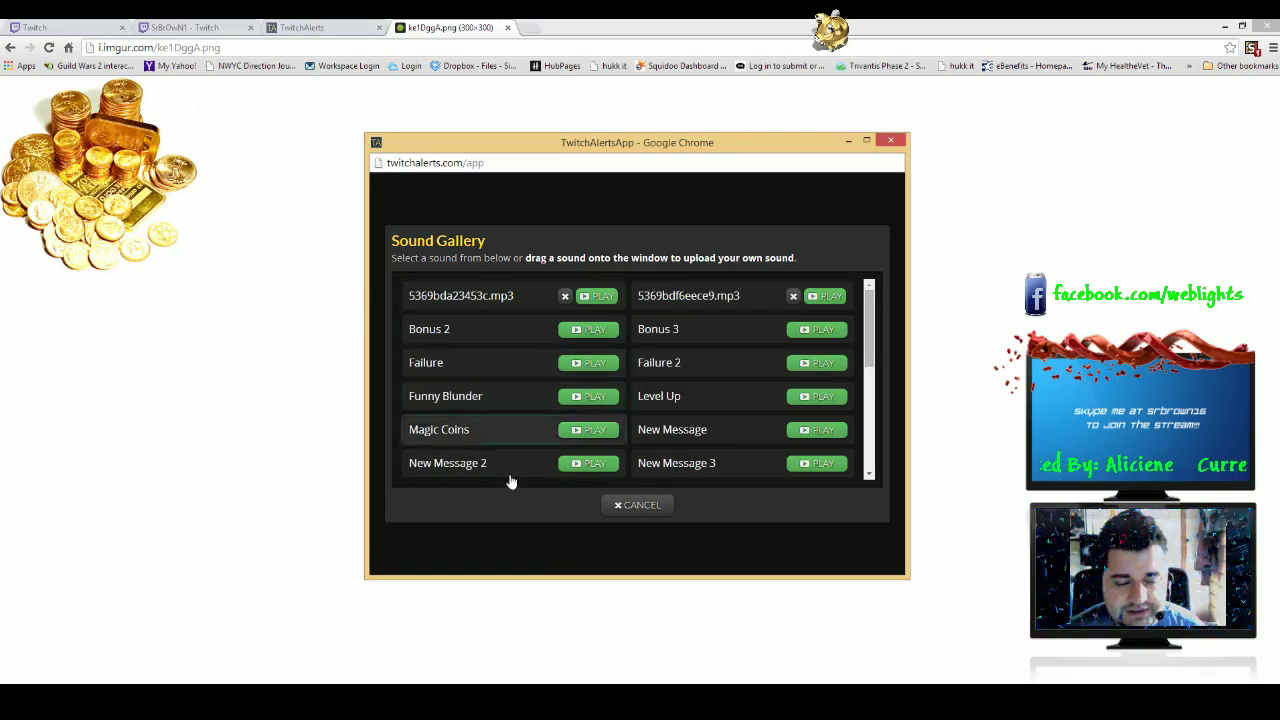
{"action": "left_click", "coordinate": [625, 505]}
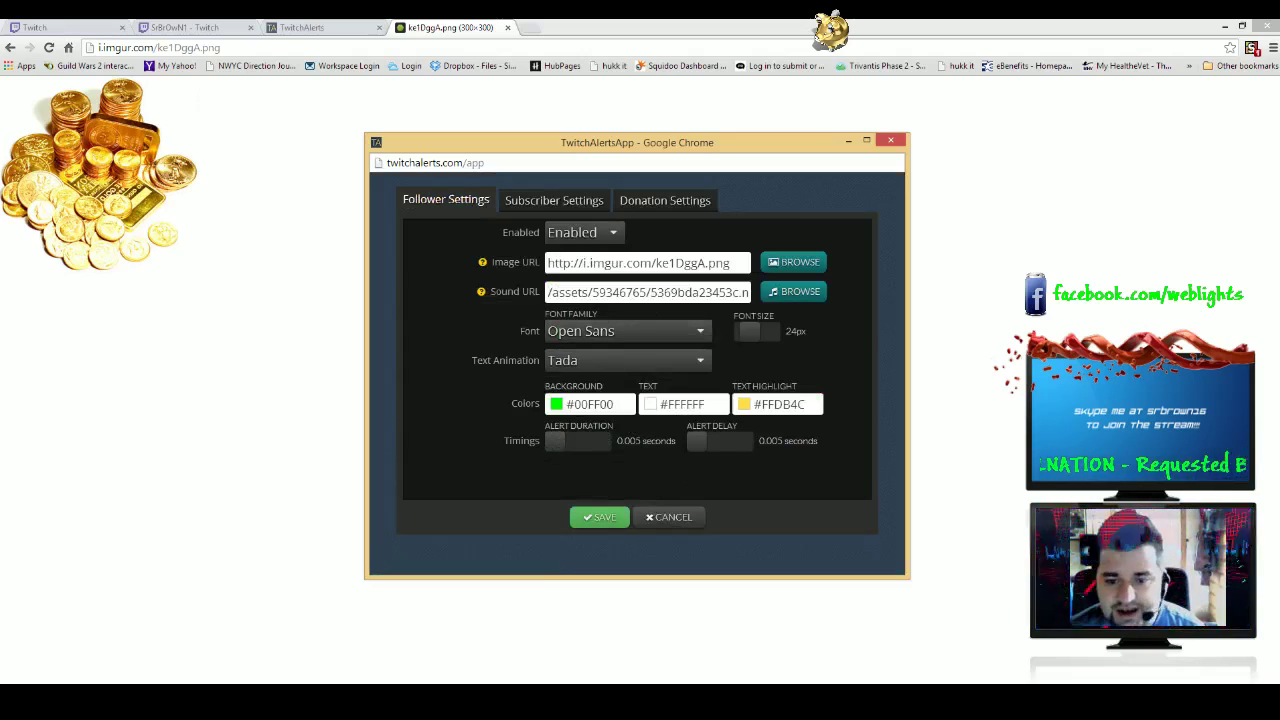
Step: Save the follower alert settings and send a test follow alert
{"action": "left_click", "coordinate": [606, 517]}
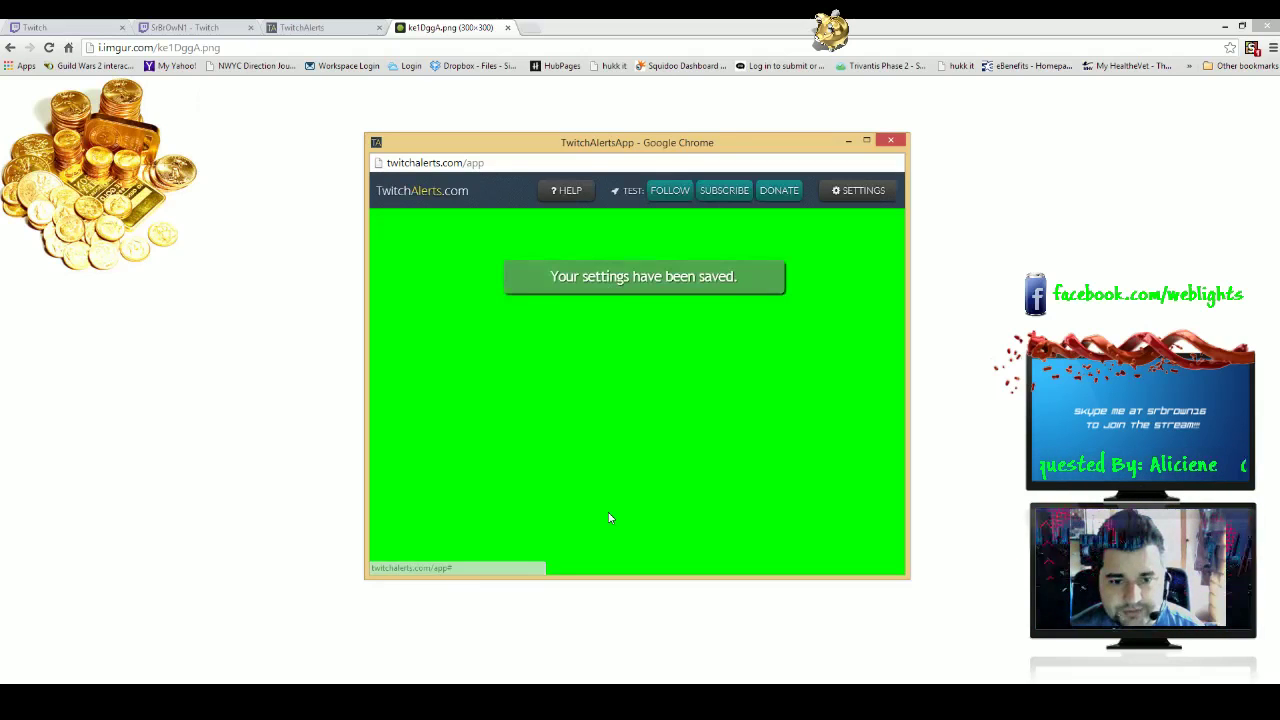
{"action": "left_click", "coordinate": [680, 197]}
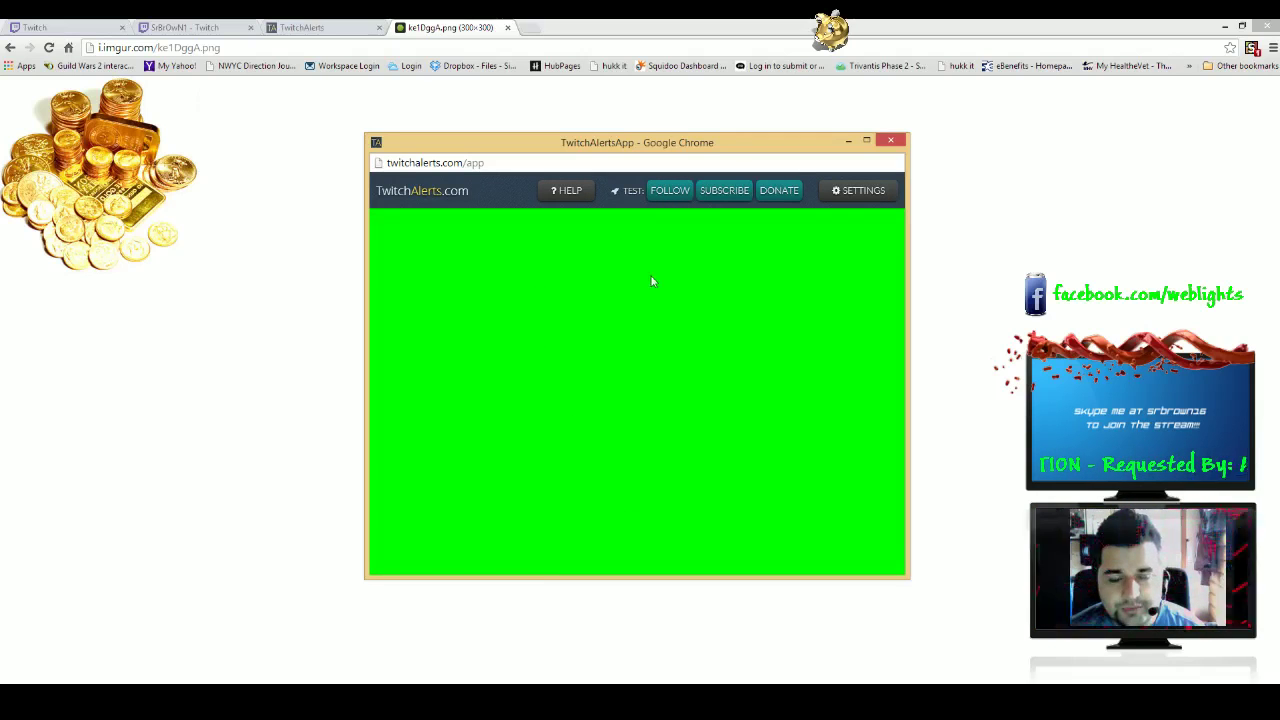
Step: Replace the follower alert's image with the green-clad Link figure with a shield from the image gallery and save the settings
{"action": "left_click", "coordinate": [864, 190]}
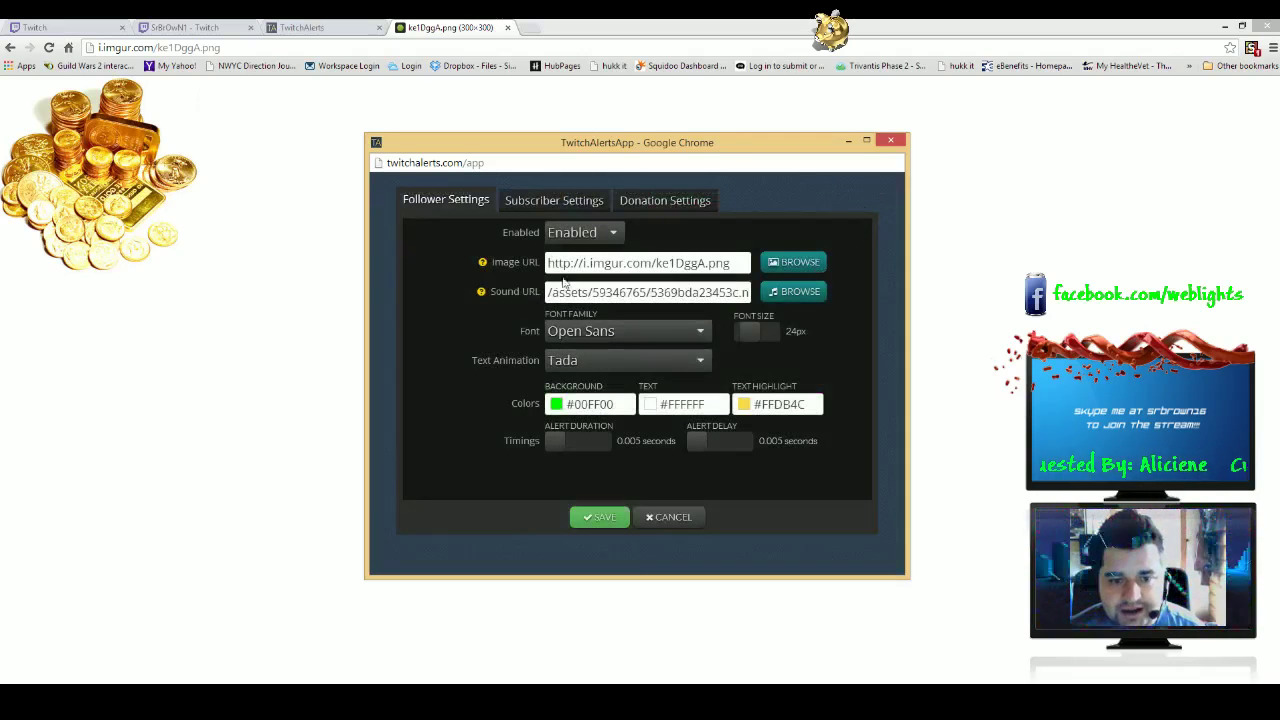
{"action": "left_click", "coordinate": [772, 264]}
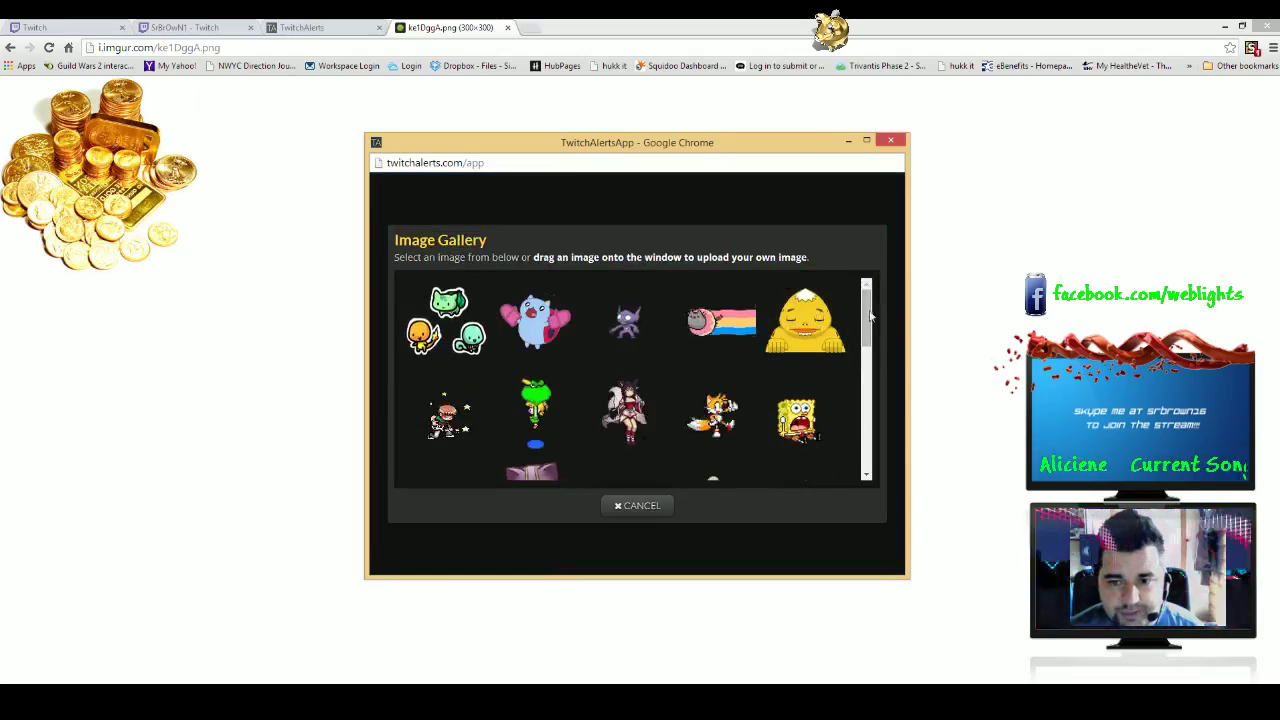
{"action": "left_click_drag", "start_coordinate": [869, 331], "coordinate": [881, 437]}
{"action": "left_click", "coordinate": [446, 314]}
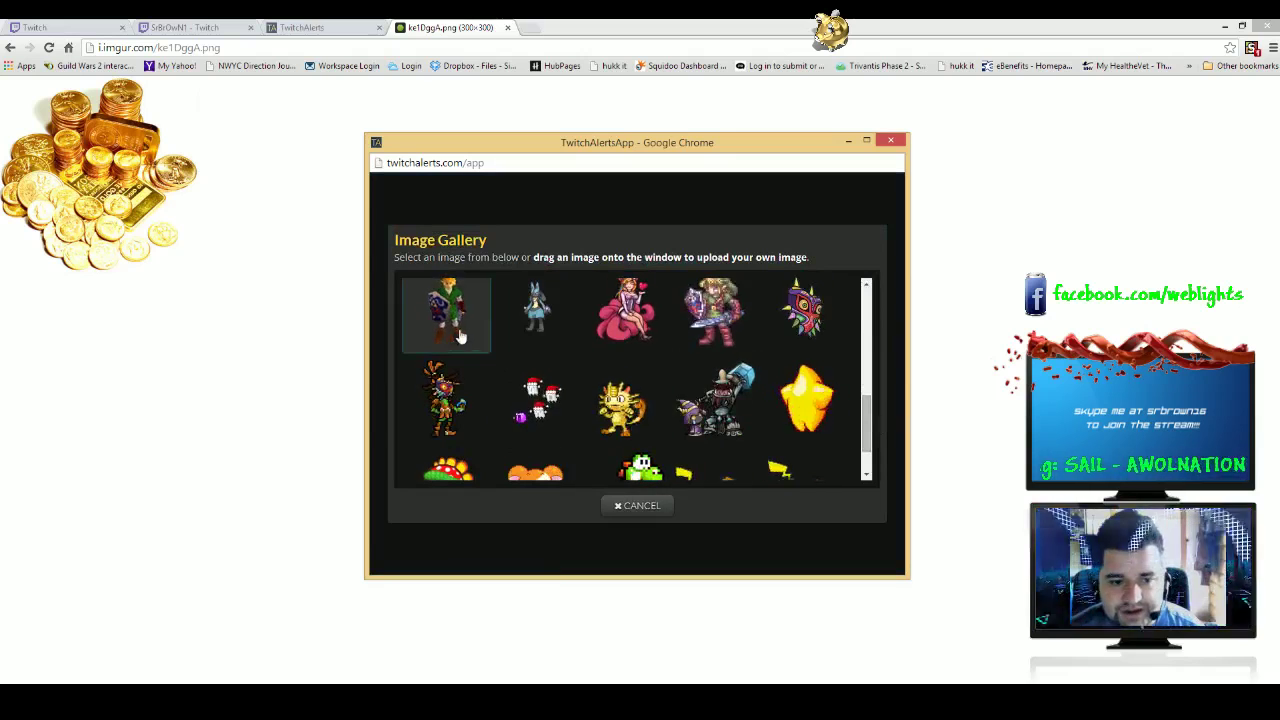
{"action": "left_click", "coordinate": [603, 503]}
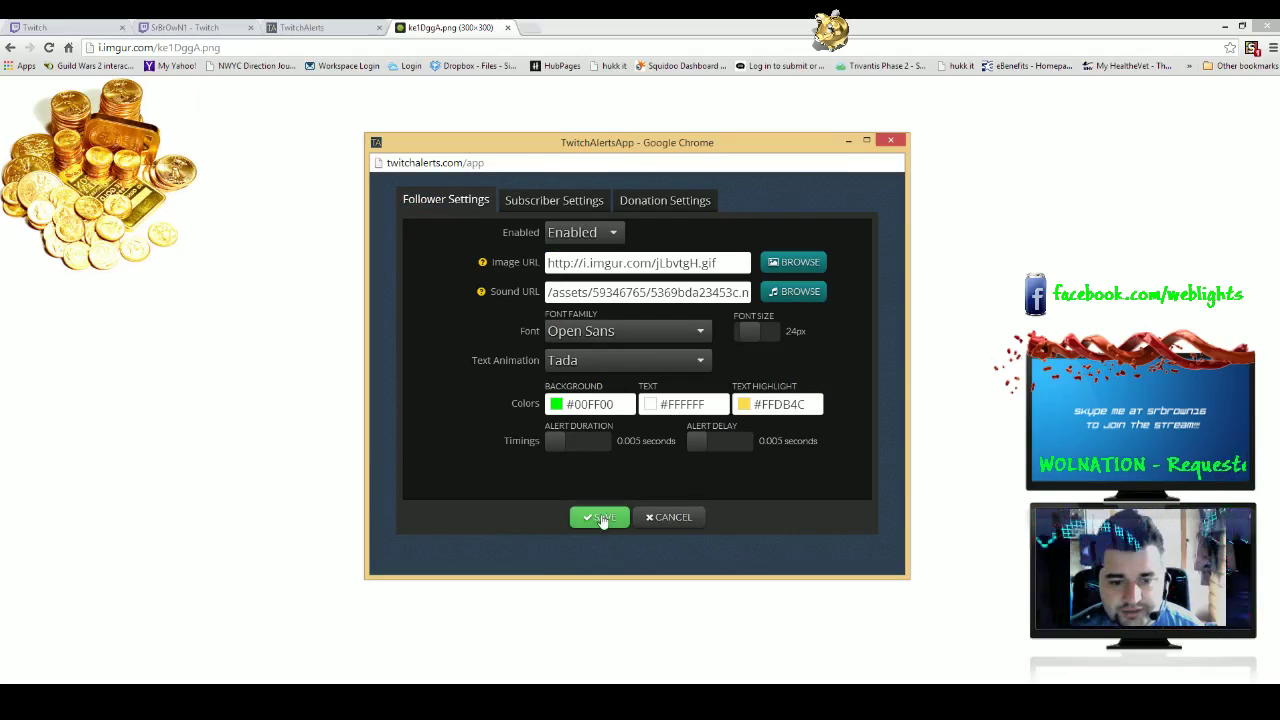
{"action": "left_click", "coordinate": [601, 514]}
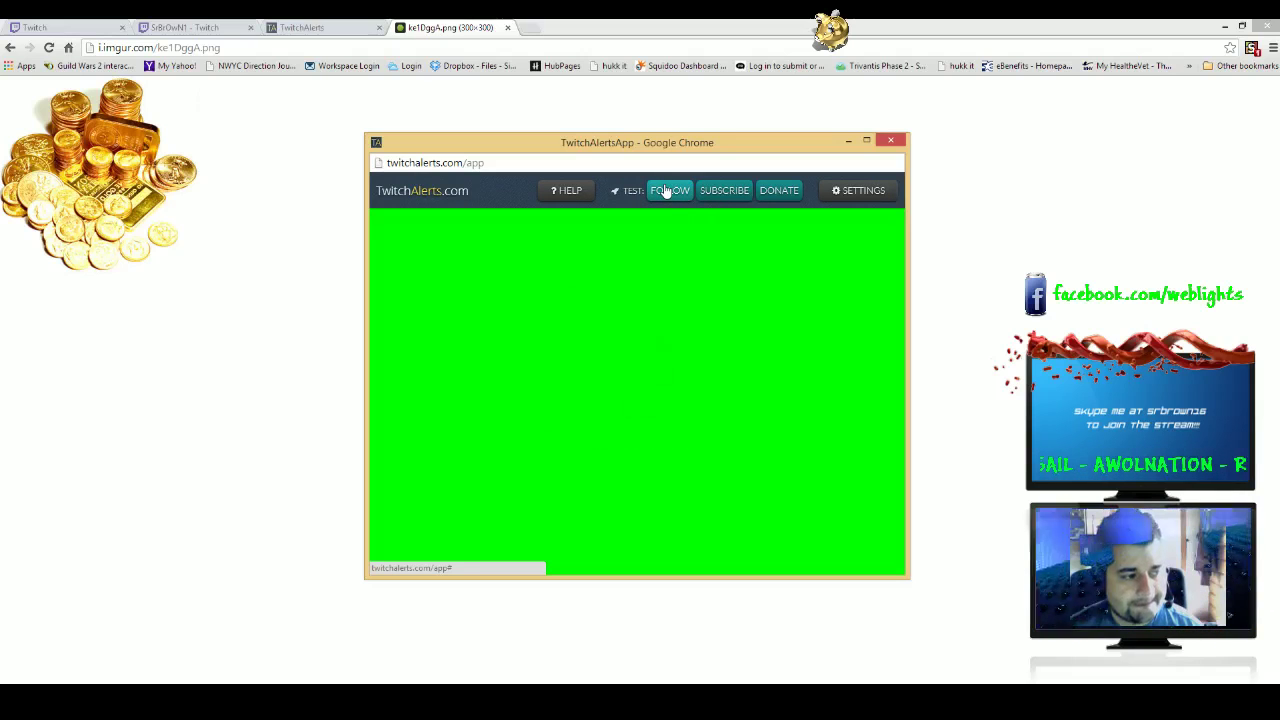
Step: Send a test follow alert to check the Link image in the alert window
{"action": "left_click", "coordinate": [666, 190]}
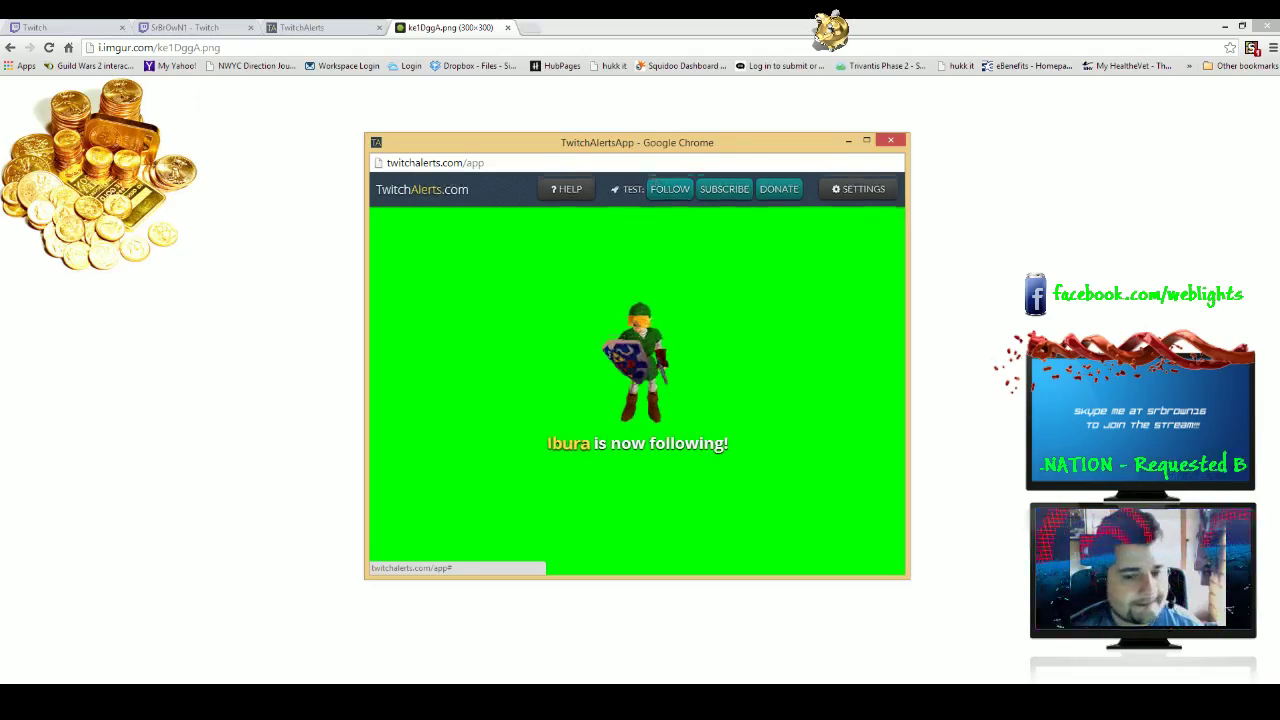
{"action": "left_click_drag", "start_coordinate": [656, 146], "coordinate": [684, 162]}
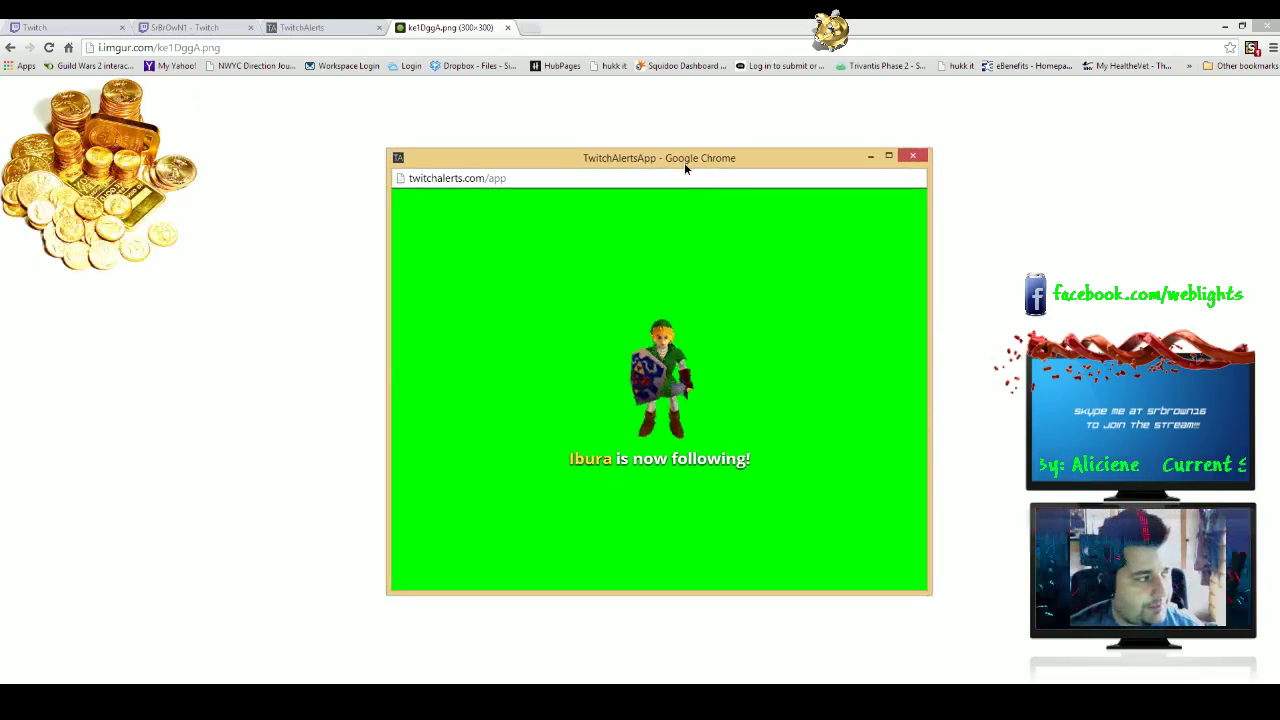
{"action": "mouse_move", "coordinate": [805, 321]}
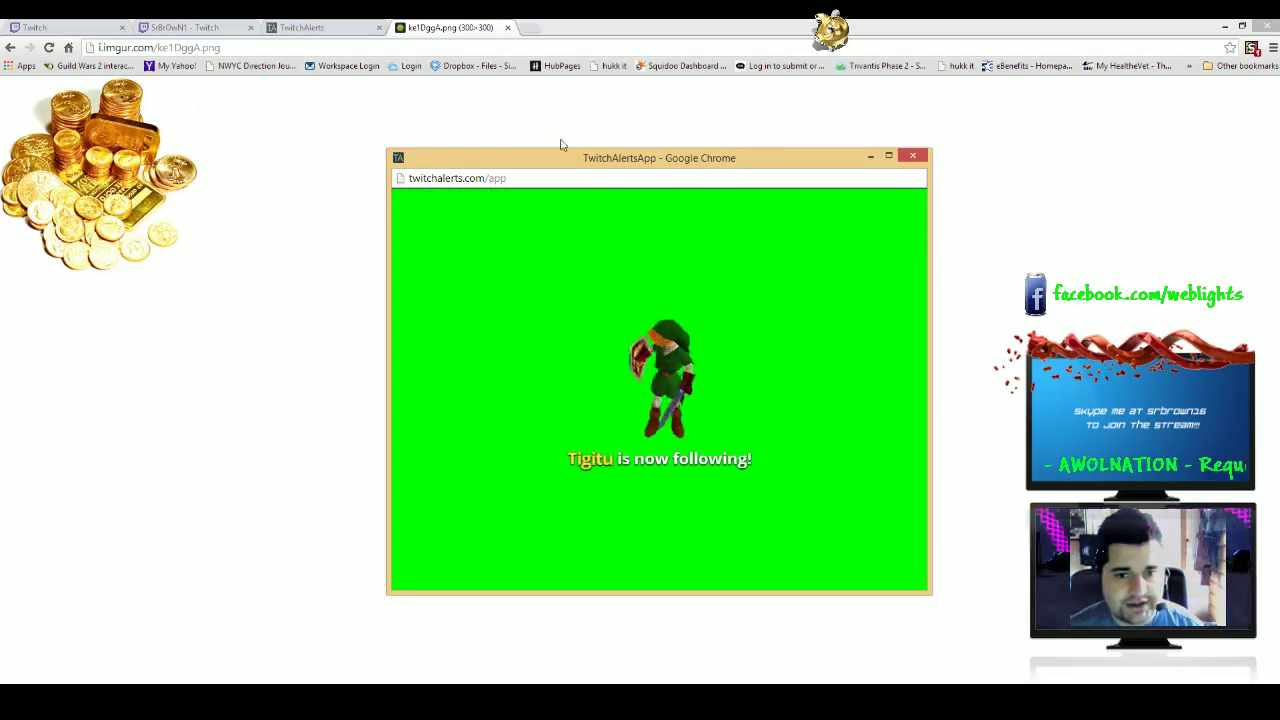
Step: Move the alert window onto the other monitor and start adding a screen region source in the broadcasting program
{"action": "left_click_drag", "start_coordinate": [601, 166], "coordinate": [0, 210]}
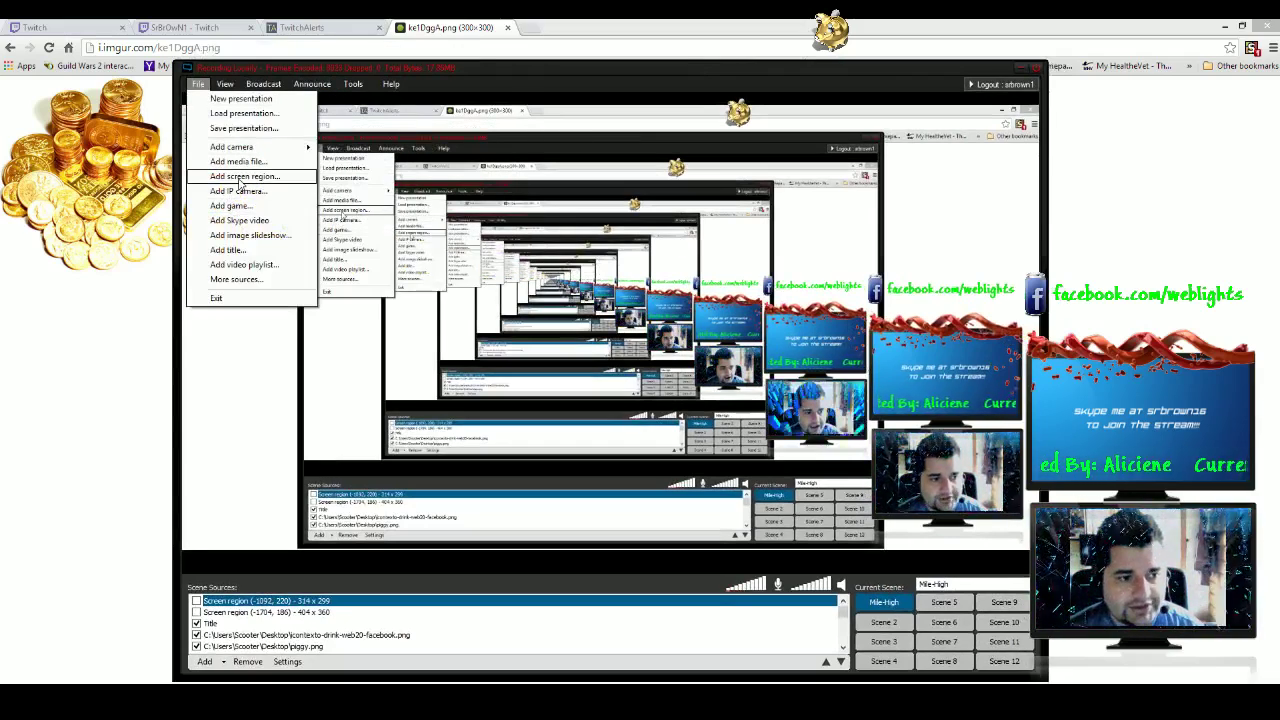
{"action": "left_click", "coordinate": [240, 177]}
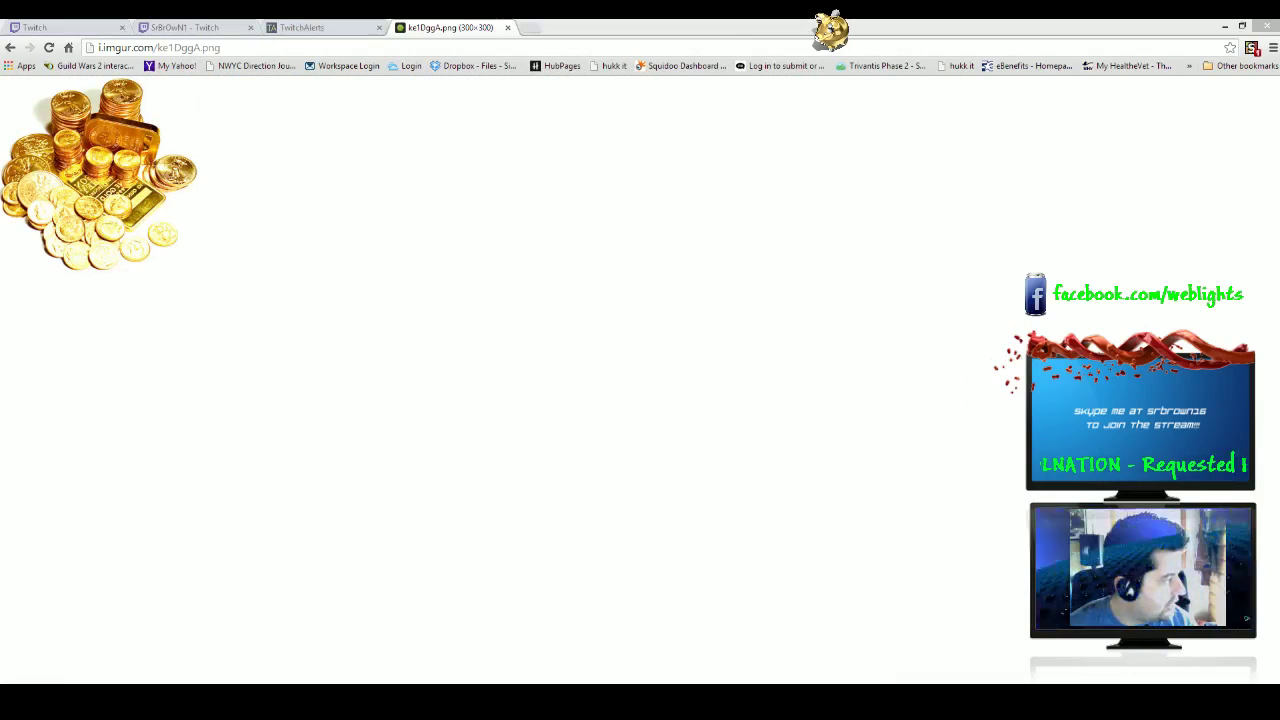
Step: Bring the alert window back in front of the browser on this monitor and trigger another test follow alert
{"action": "left_click_drag", "start_coordinate": [0, 313], "coordinate": [840, 165]}
{"action": "mouse_move", "coordinate": [644, 194]}
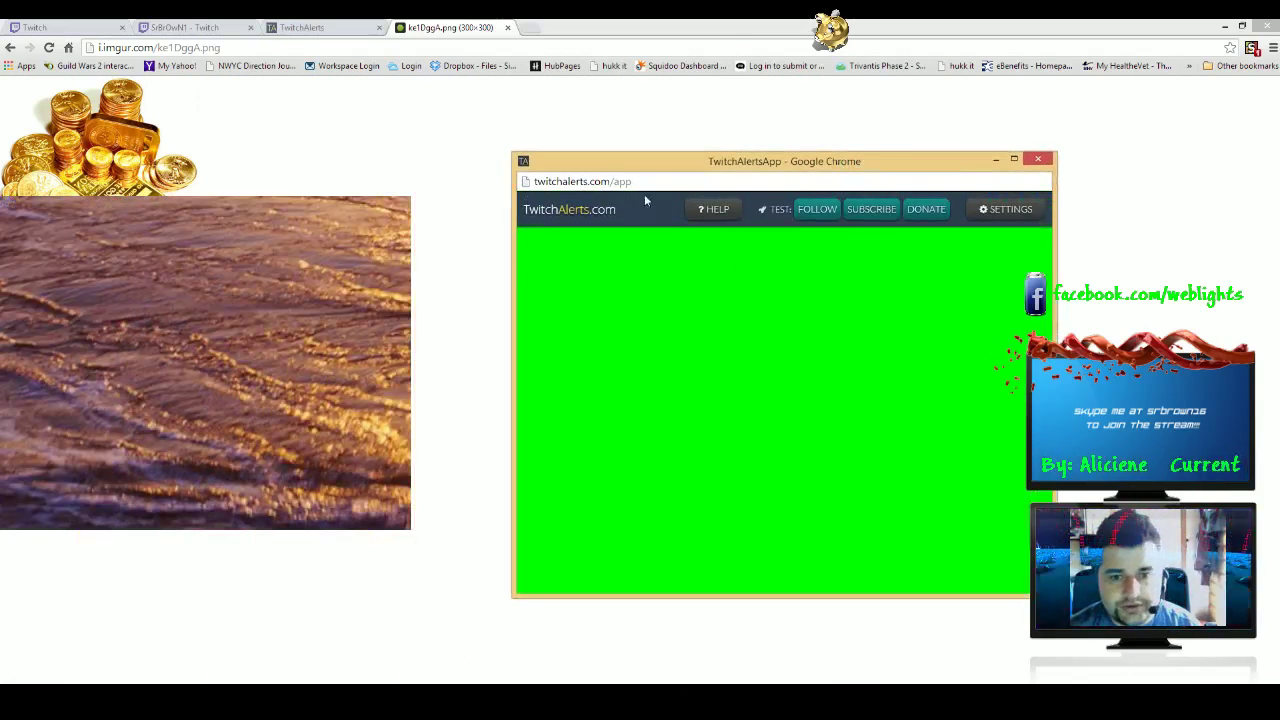
{"action": "left_click", "coordinate": [823, 218]}
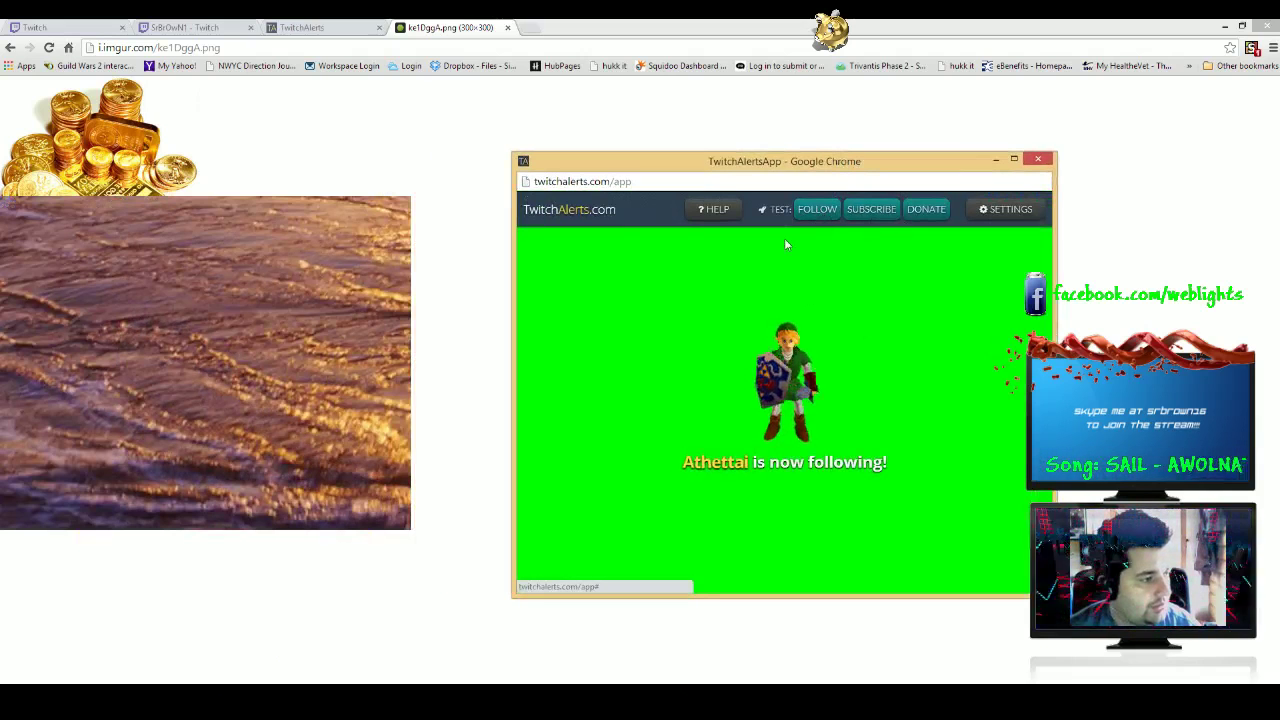
Step: Maximize and restore the alert window, and switch the browser to the Twitch channel page
{"action": "double_click", "coordinate": [810, 165]}
{"action": "left_click", "coordinate": [1242, 27]}
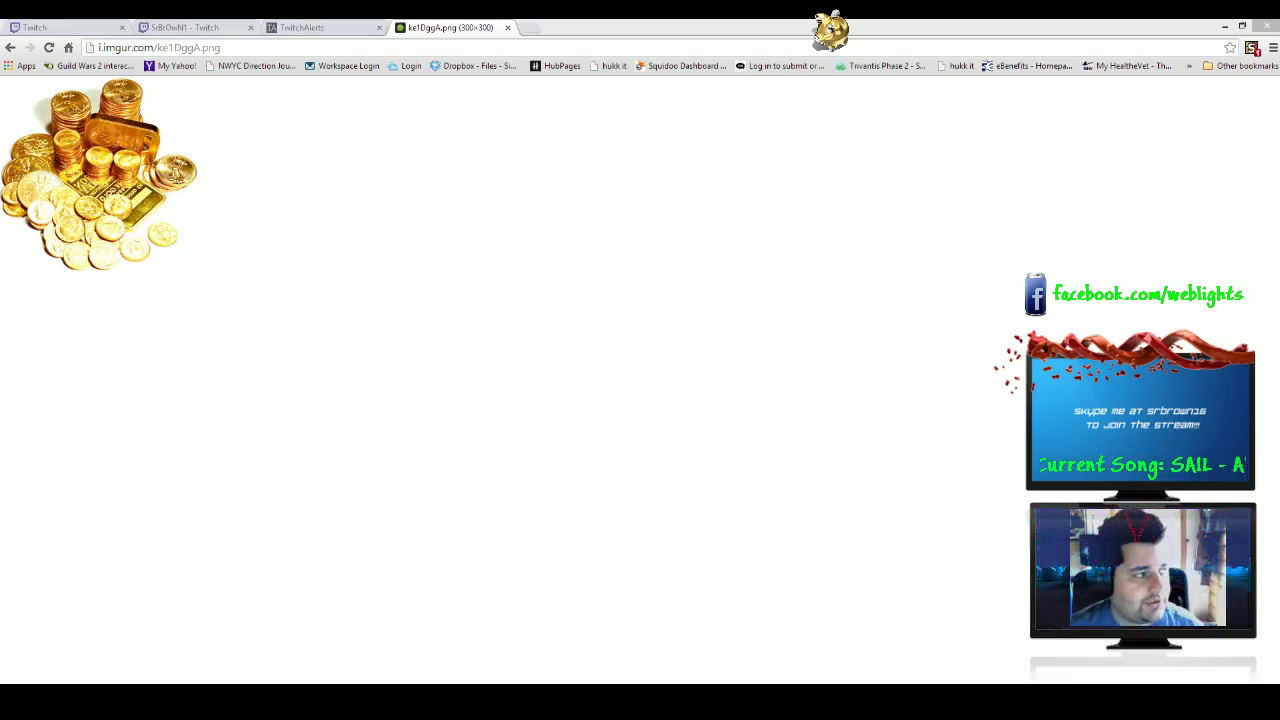
{"action": "left_click", "coordinate": [200, 26]}
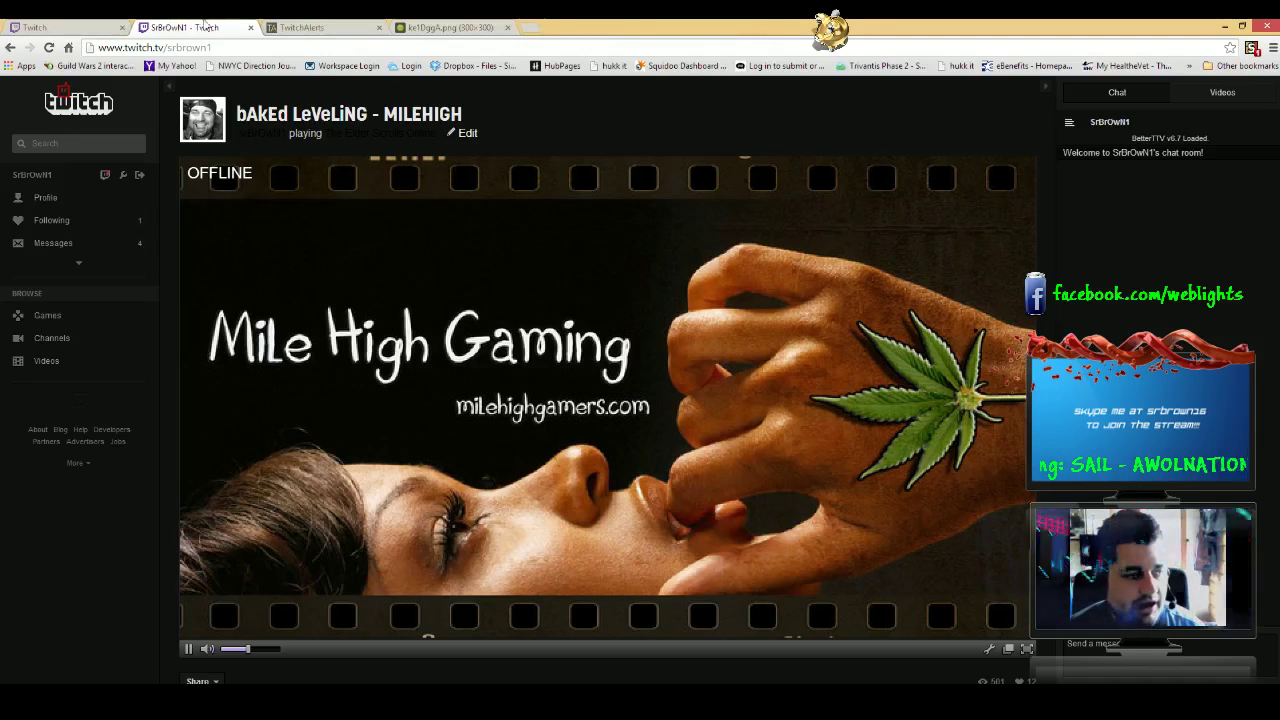